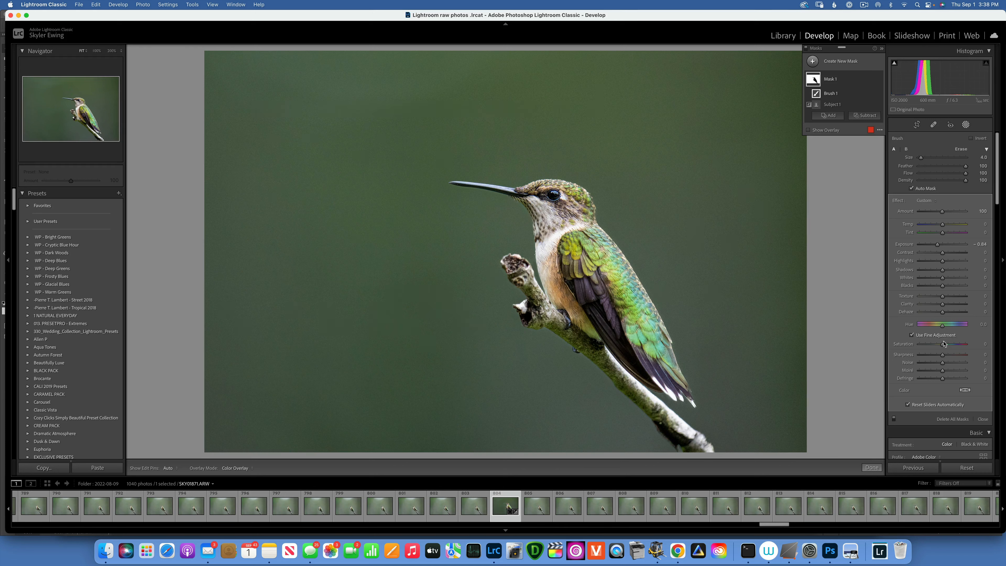
Set Mask 1's saturation to −100 and tint the masked background magenta with hue 317 and saturation 82.
click(814, 81)
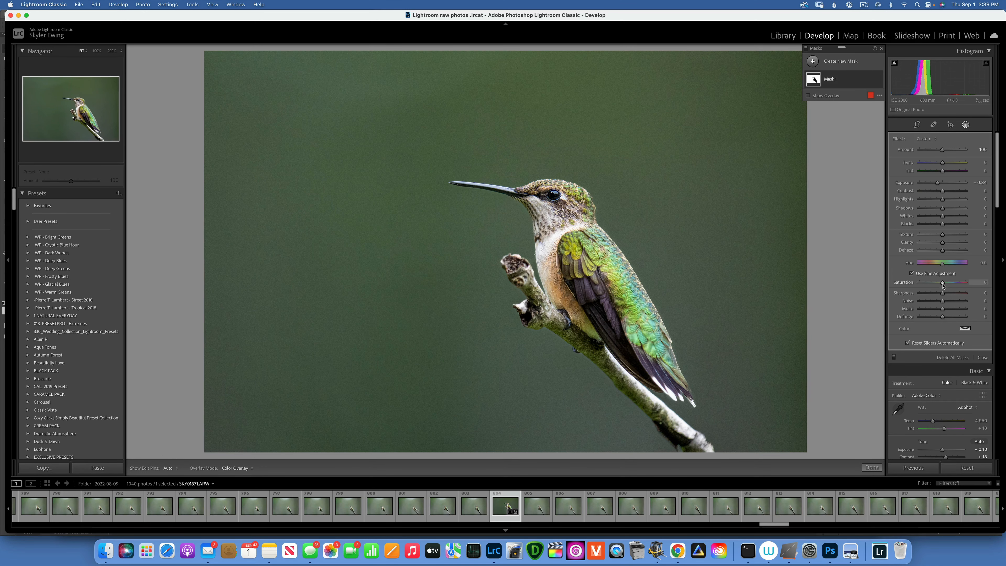
drag(930, 282, 883, 279)
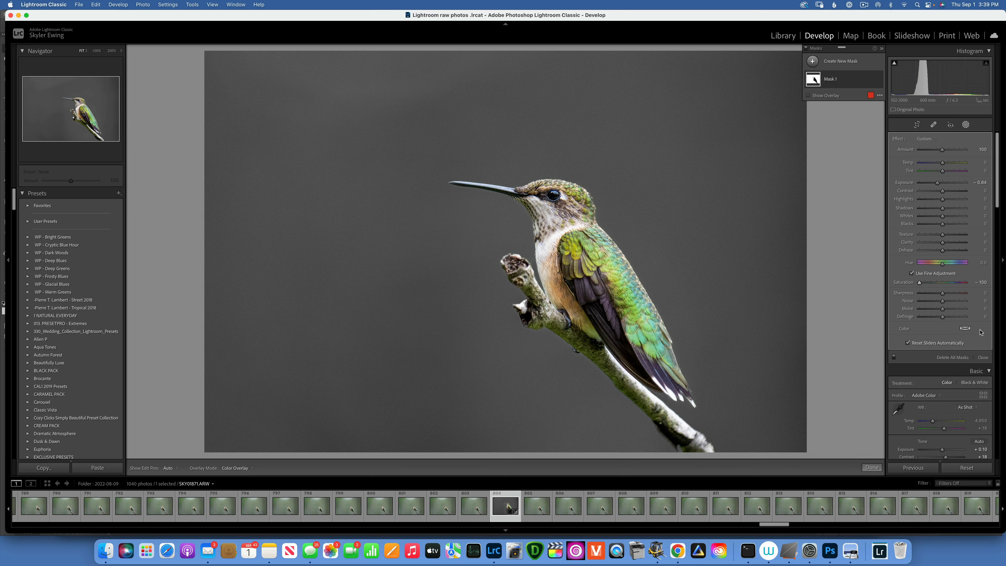
click(965, 329)
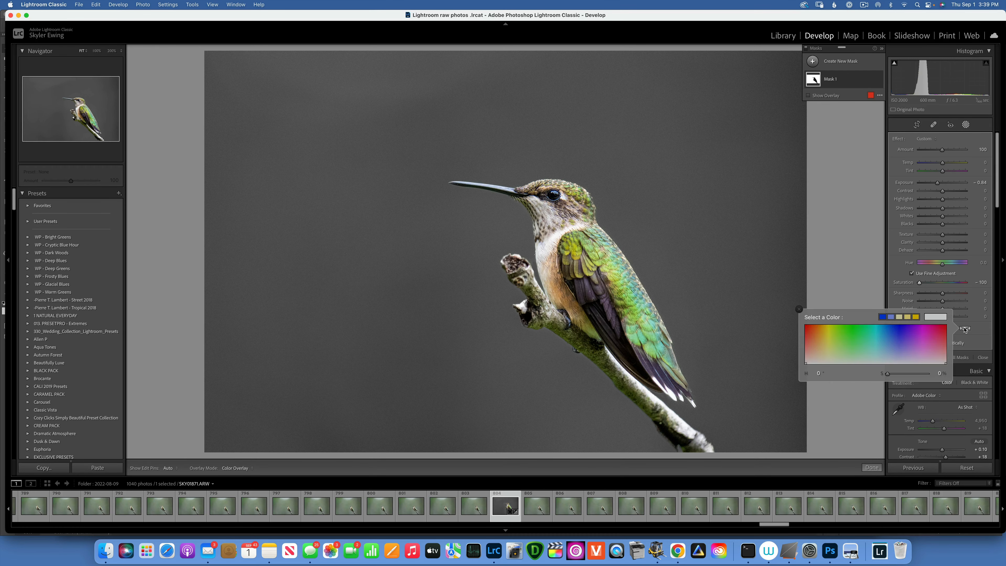
click(929, 331)
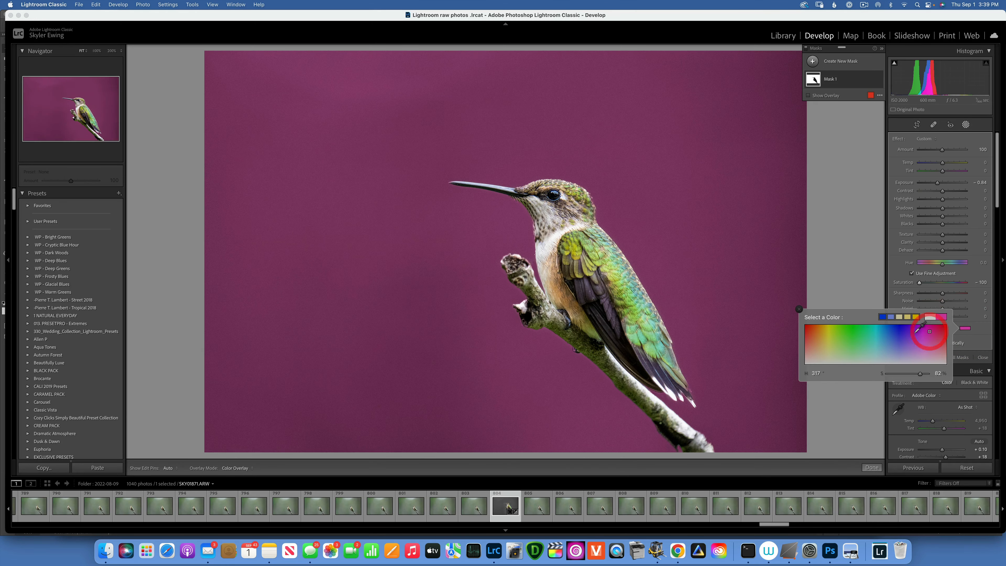
Try other background tints for the mask, including orange hue 16, cyan hue 176, purple hue 296, teal hue 170 and violet hue 257.
mouse_move(929, 331)
mouse_down()
mouse_move(867, 341)
mouse_move(810, 332)
mouse_up()
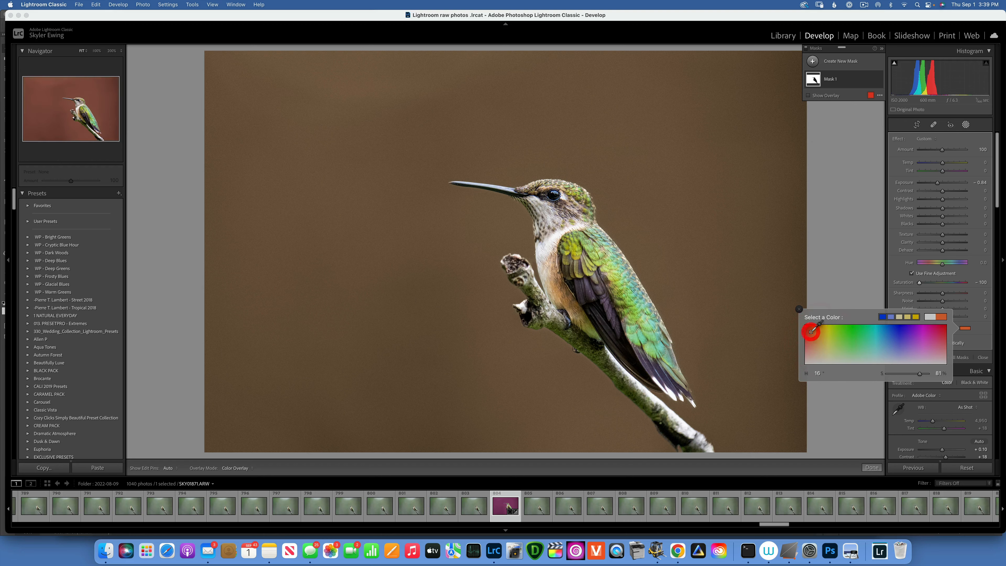
click(849, 351)
click(873, 330)
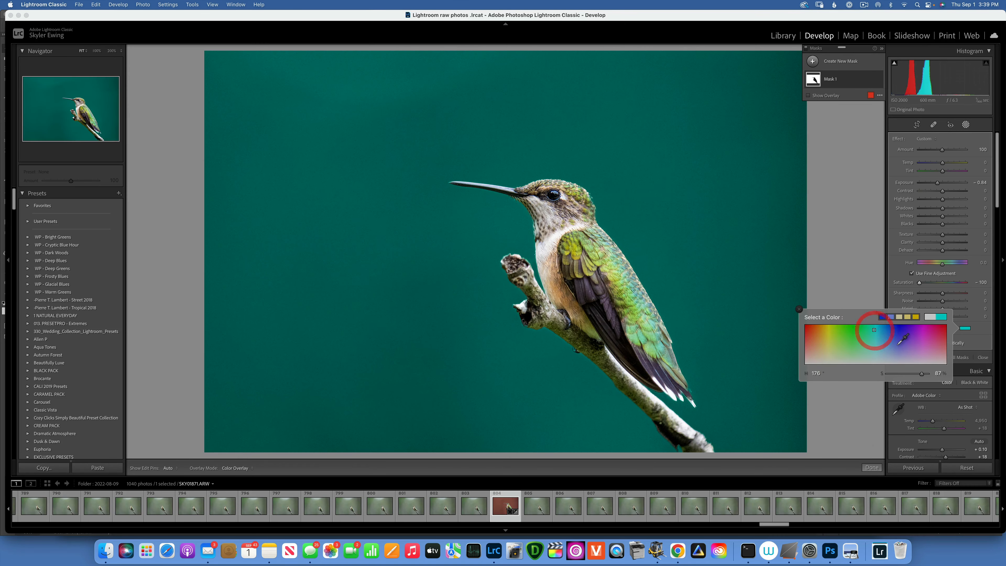
click(897, 344)
drag(910, 337, 921, 344)
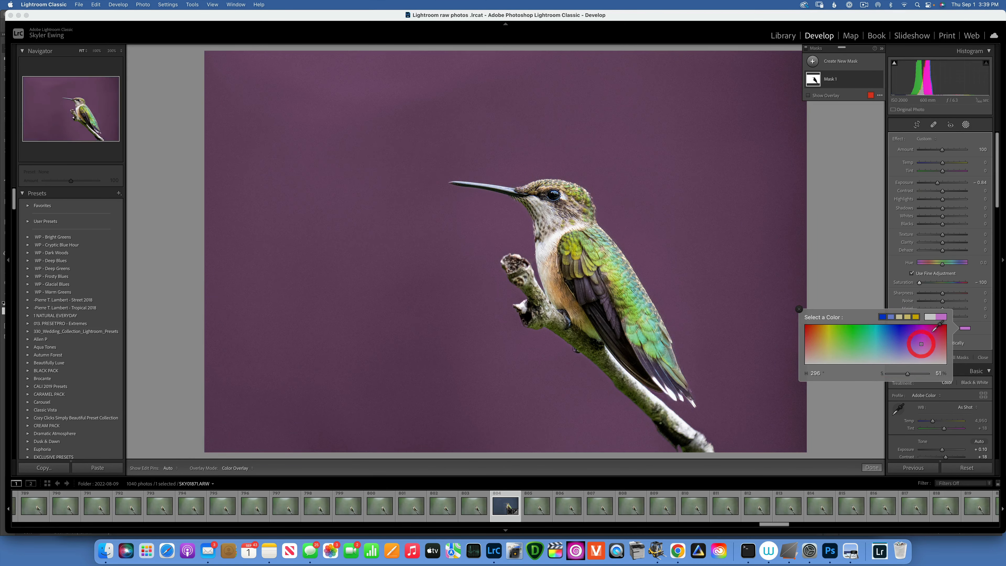
click(932, 332)
click(929, 355)
click(871, 342)
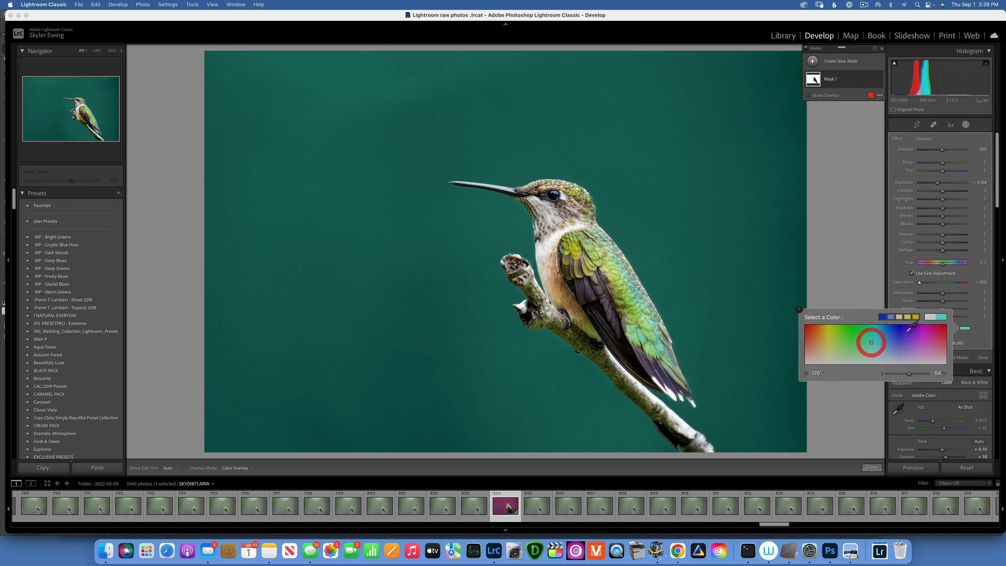
click(906, 339)
Vary the violet tint's saturation, lowering it to 0, setting it to 16 and raising it strongly.
drag(910, 373, 886, 376)
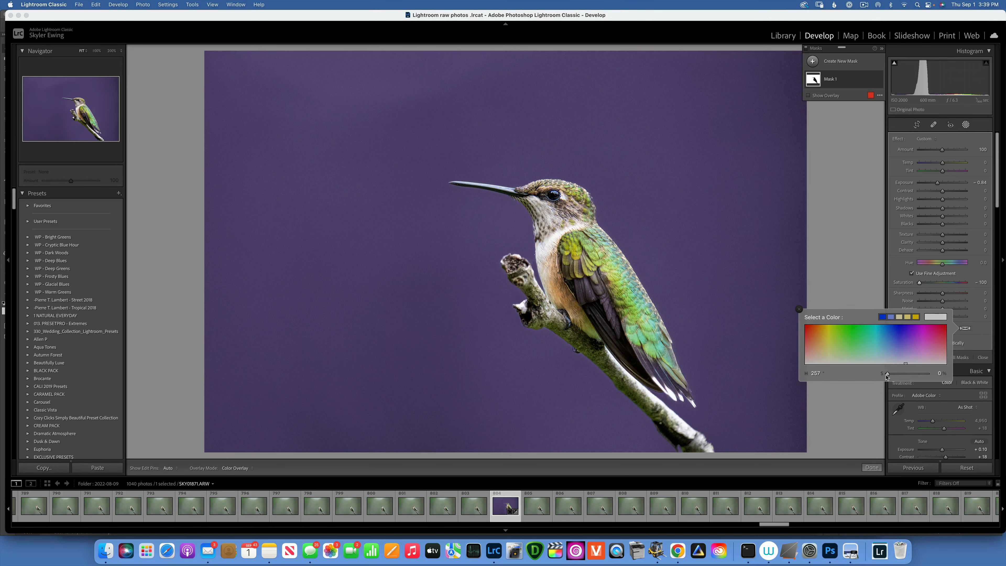
click(893, 373)
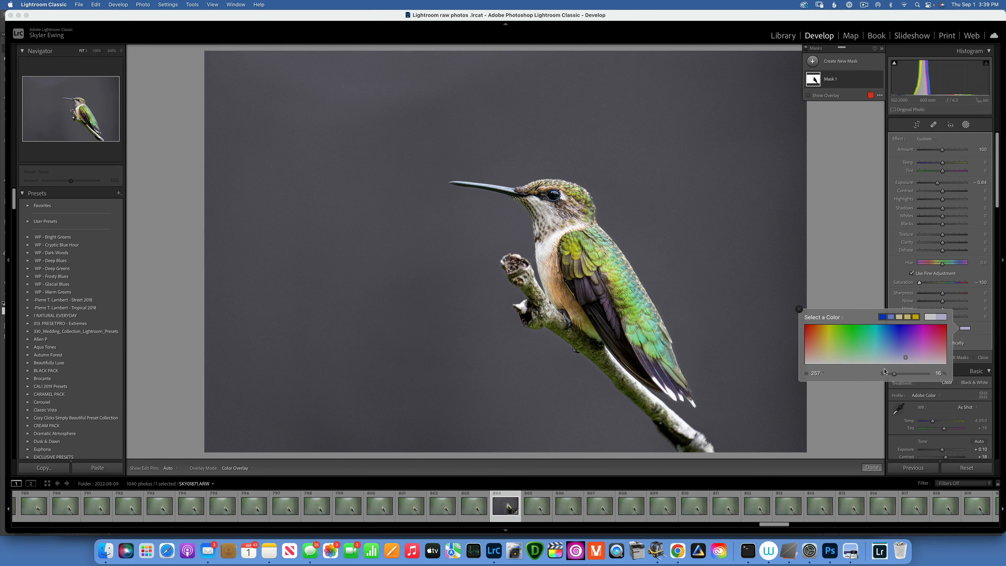
drag(894, 373, 969, 370)
Try blue, green, purple and pink background tints, varying the green's saturation and ending on green hue 124 with saturation 51.
click(889, 342)
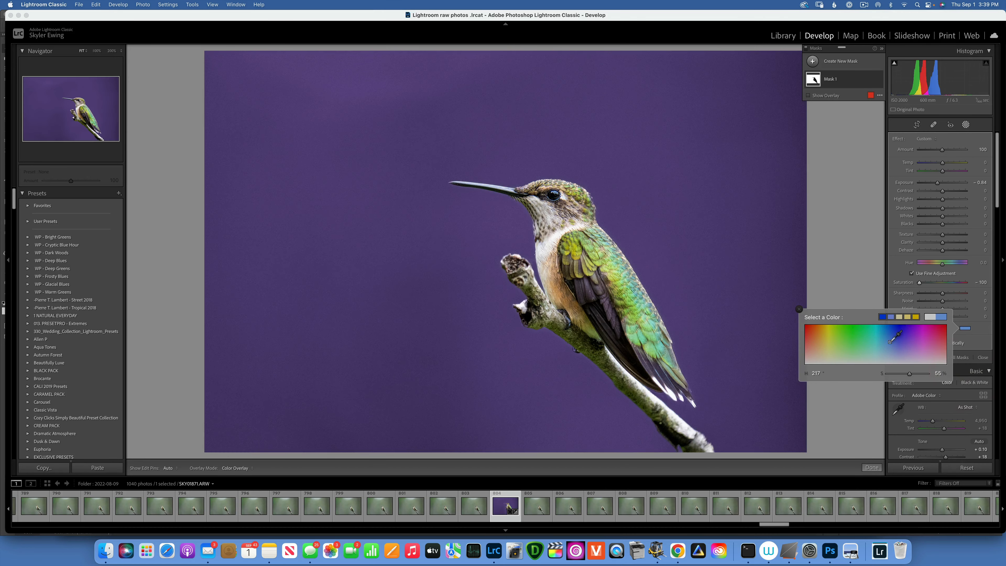
click(853, 342)
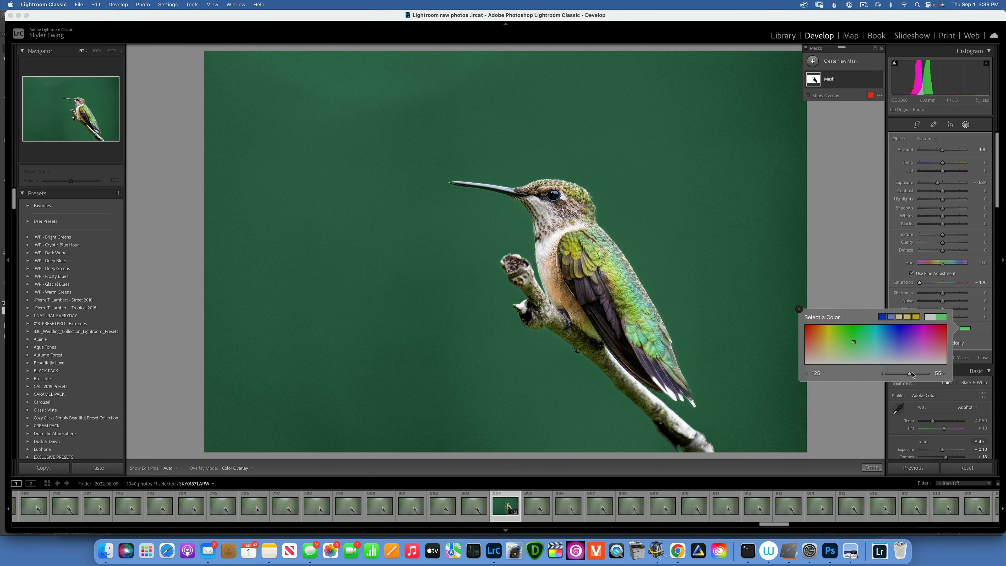
drag(911, 373, 939, 373)
click(890, 344)
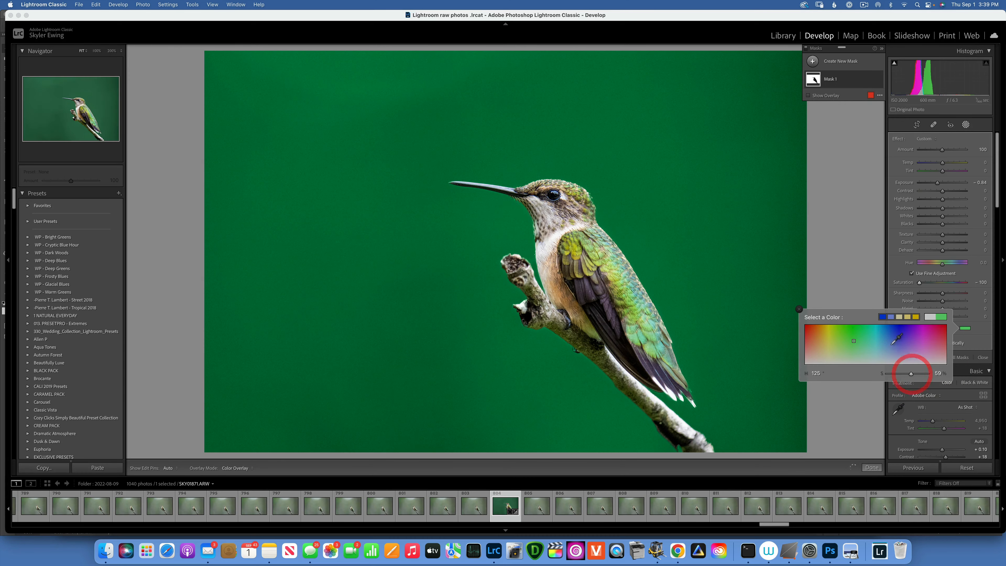
click(913, 337)
click(932, 347)
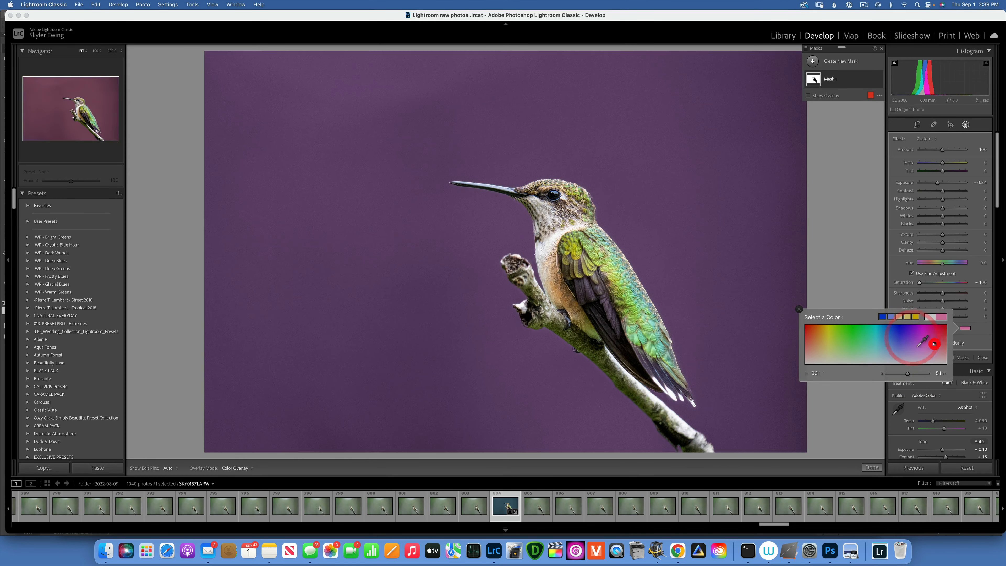
click(866, 339)
click(829, 335)
click(852, 343)
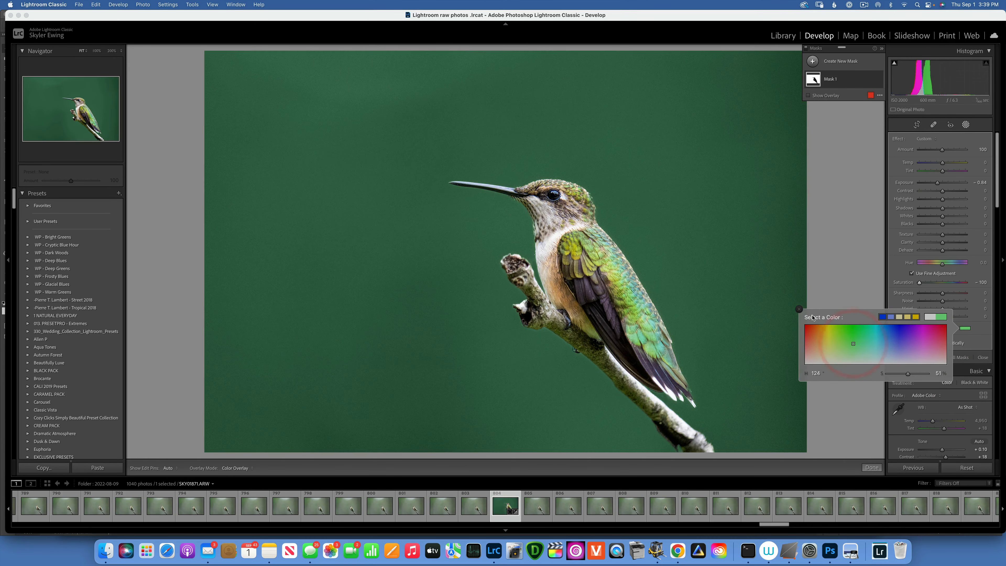
Close the color picker and reset the mask's color tint, saturation and exposure to their defaults.
click(798, 310)
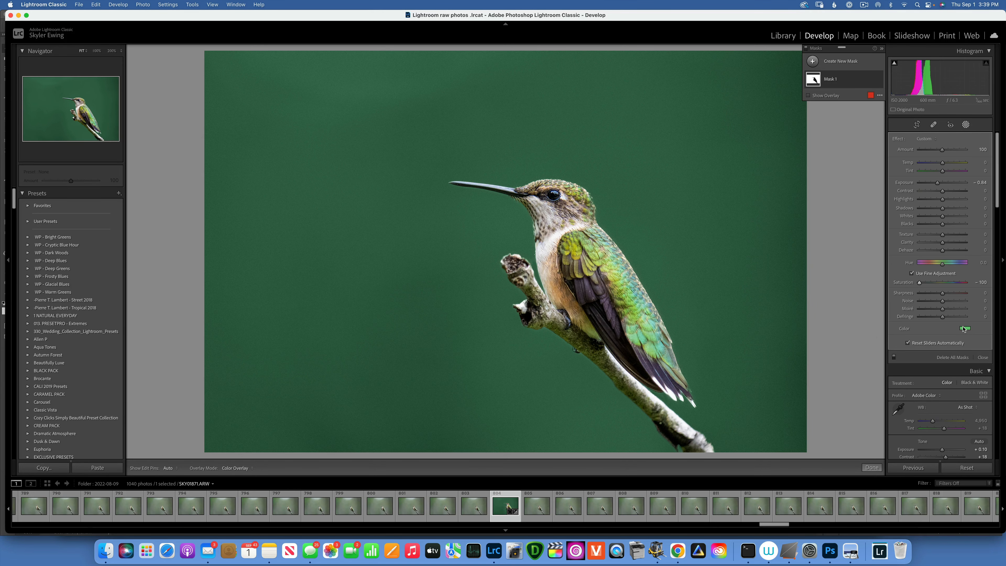
click(963, 328)
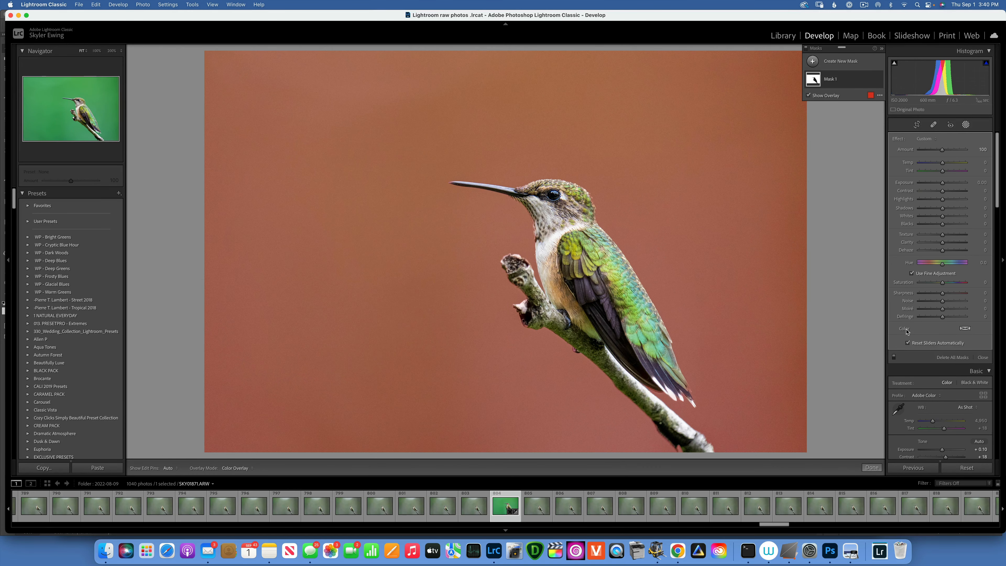
click(906, 330)
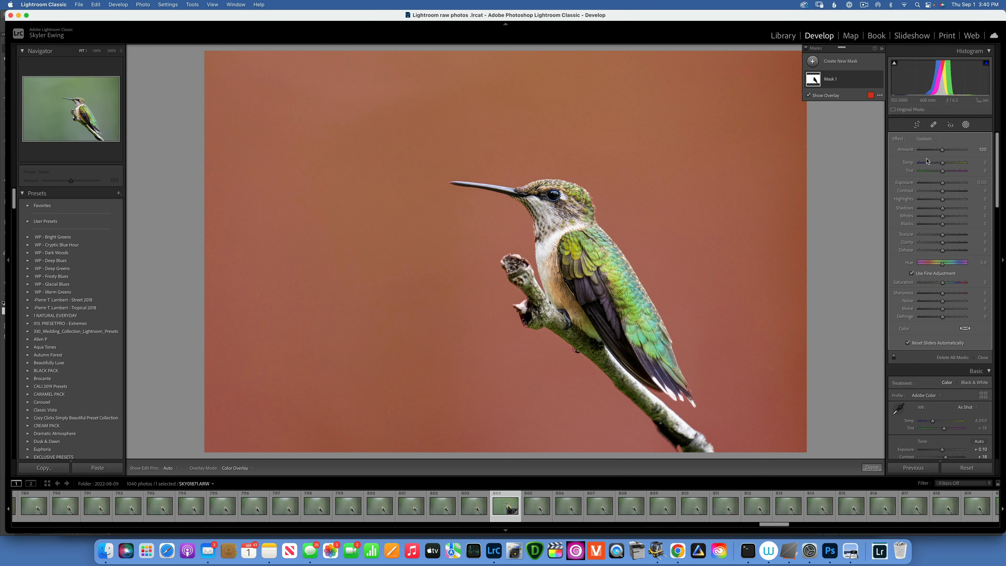
Darken the masked background to an exposure of −0.61, keeping the mask's temperature at 0.
drag(942, 182, 936, 181)
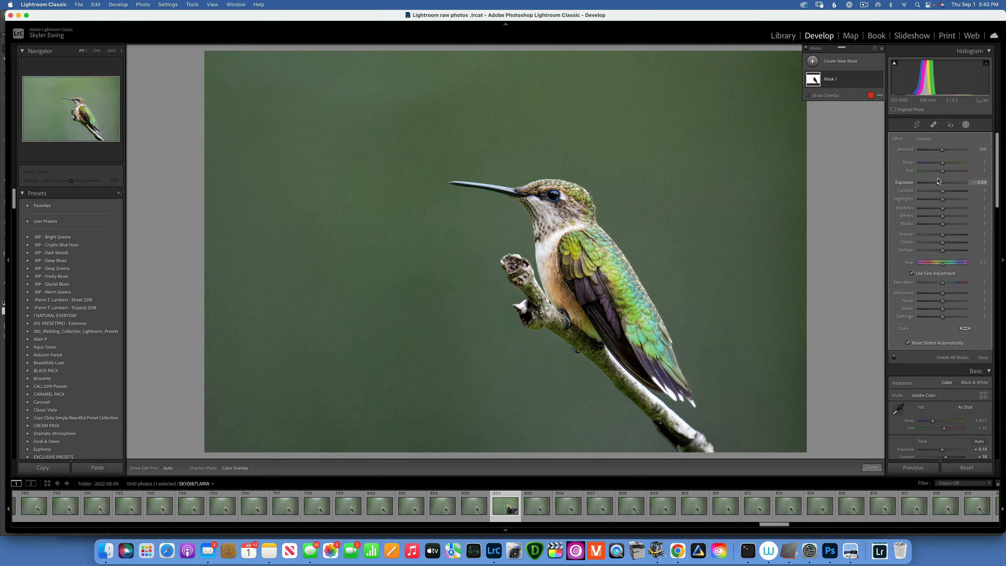
drag(936, 181, 942, 163)
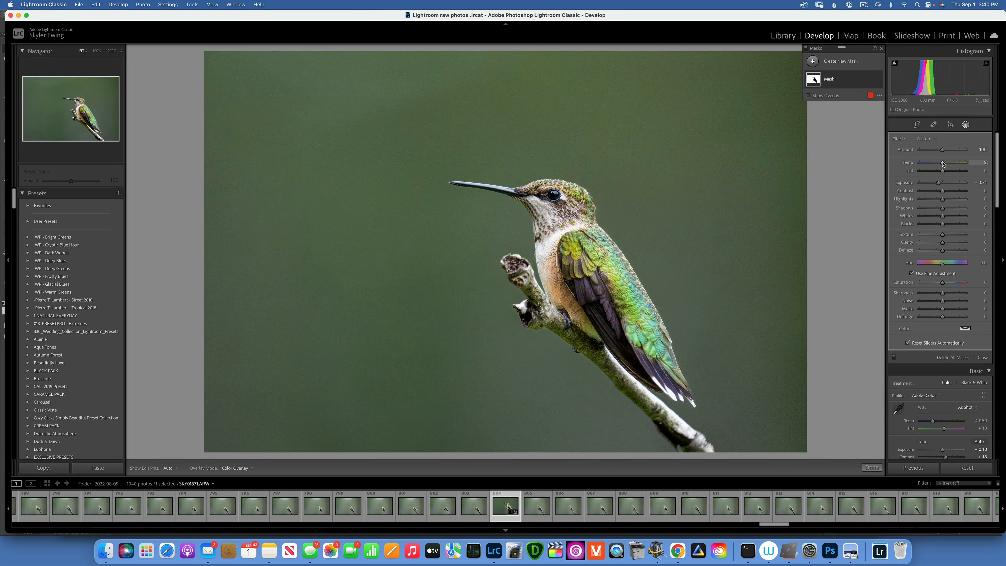
double_click(942, 164)
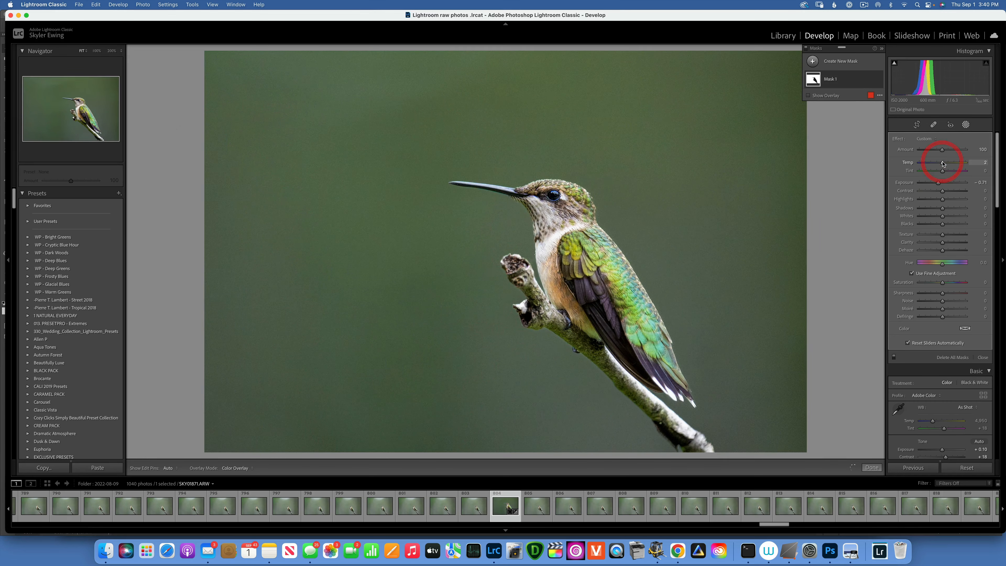
click(906, 164)
drag(937, 183, 938, 183)
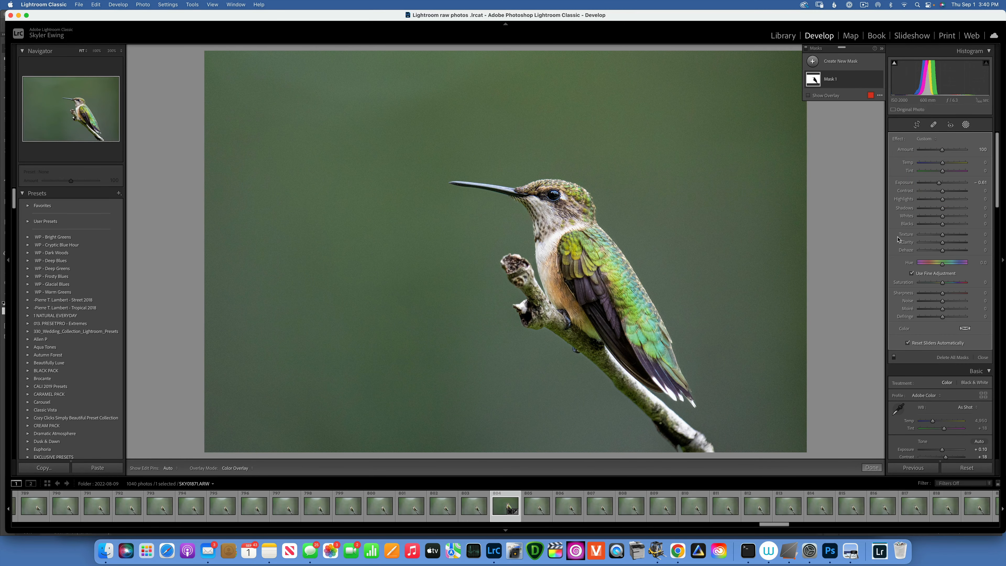
Send the photo to Topaz Photo AI as a copy with Lightroom adjustments.
click(142, 4)
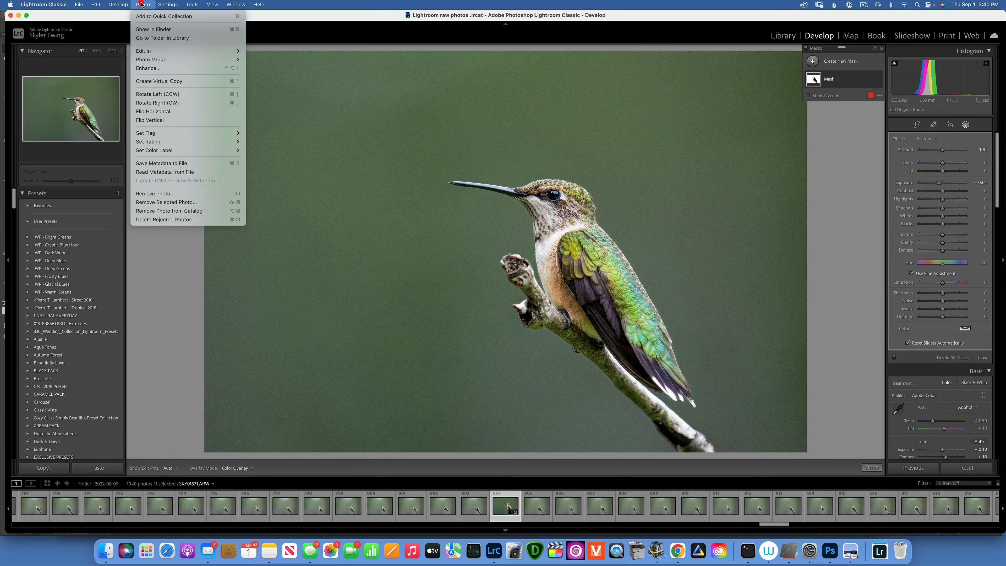
mouse_move(149, 52)
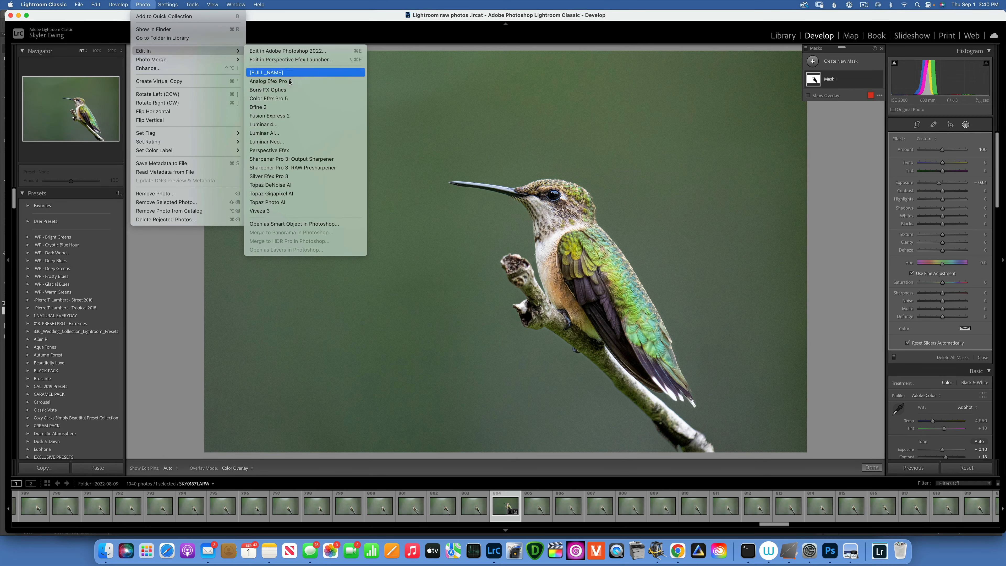
click(281, 203)
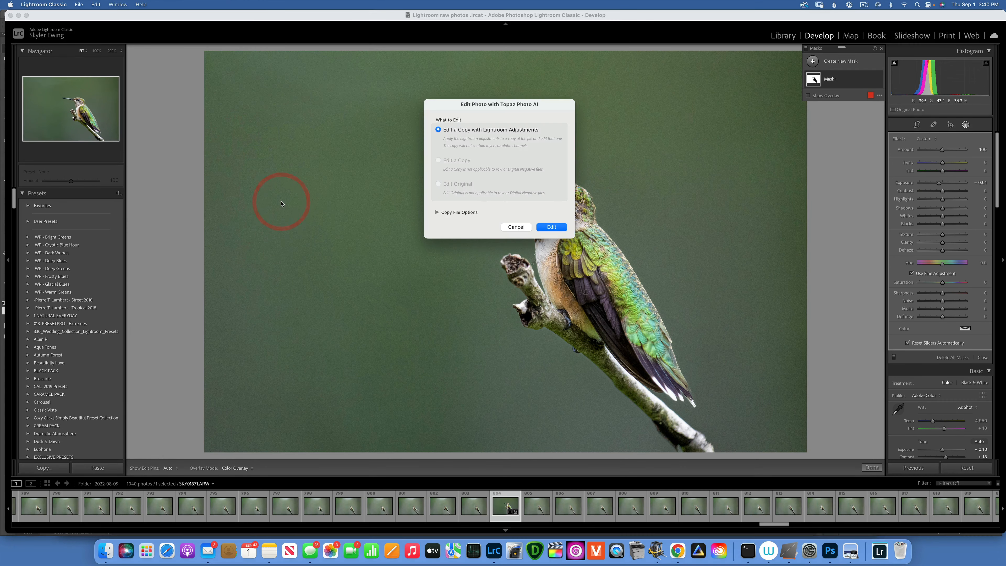
click(547, 229)
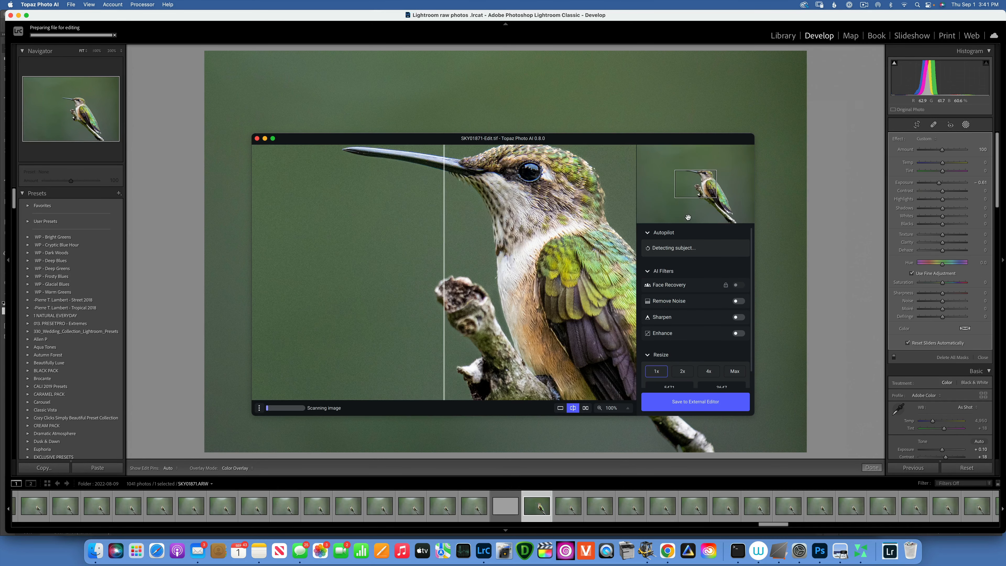
Enlarge the Topaz Photo AI window across most of the screen and fit the whole hummingbird photo in the preview.
drag(709, 182, 699, 174)
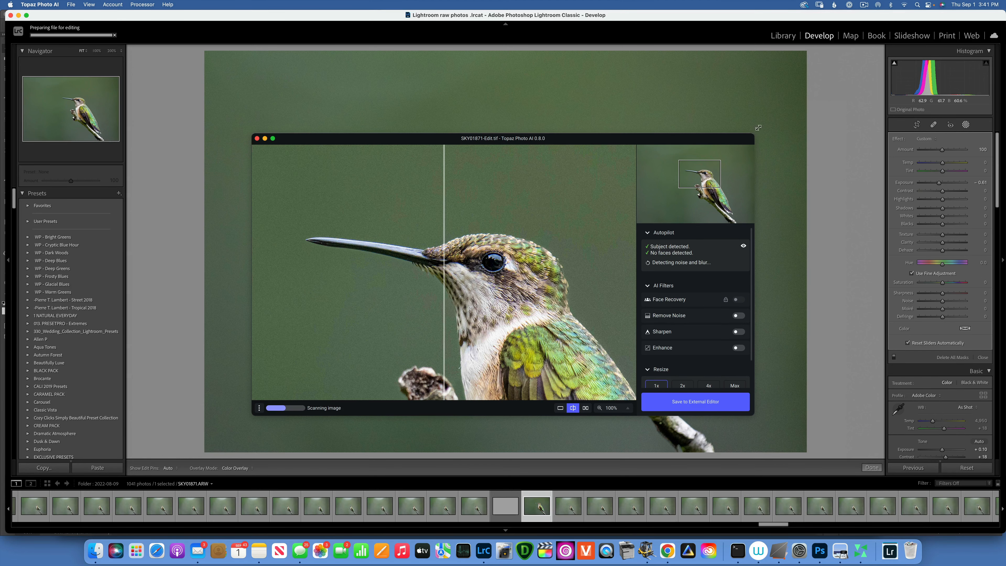
drag(758, 127, 823, 61)
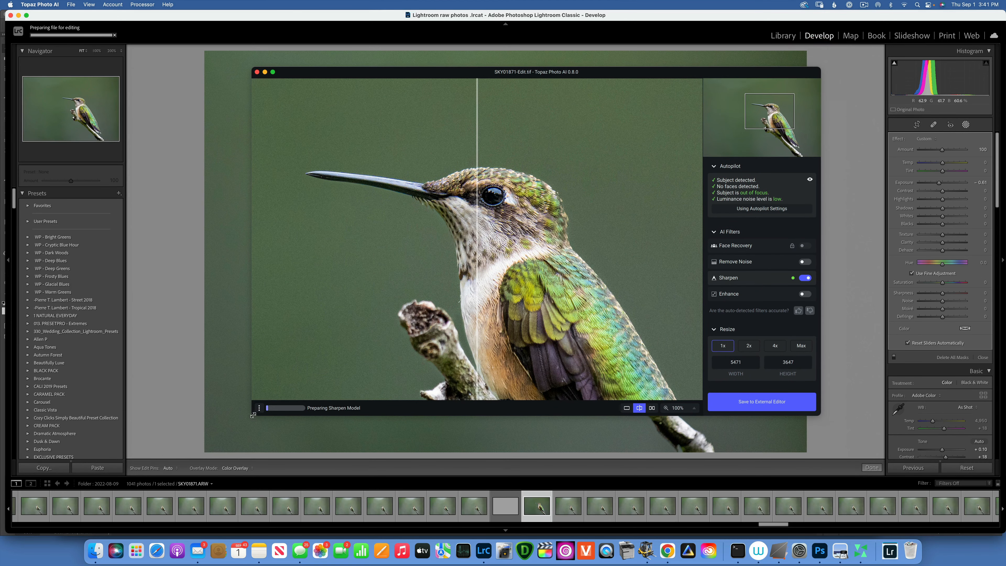
drag(253, 415, 27, 471)
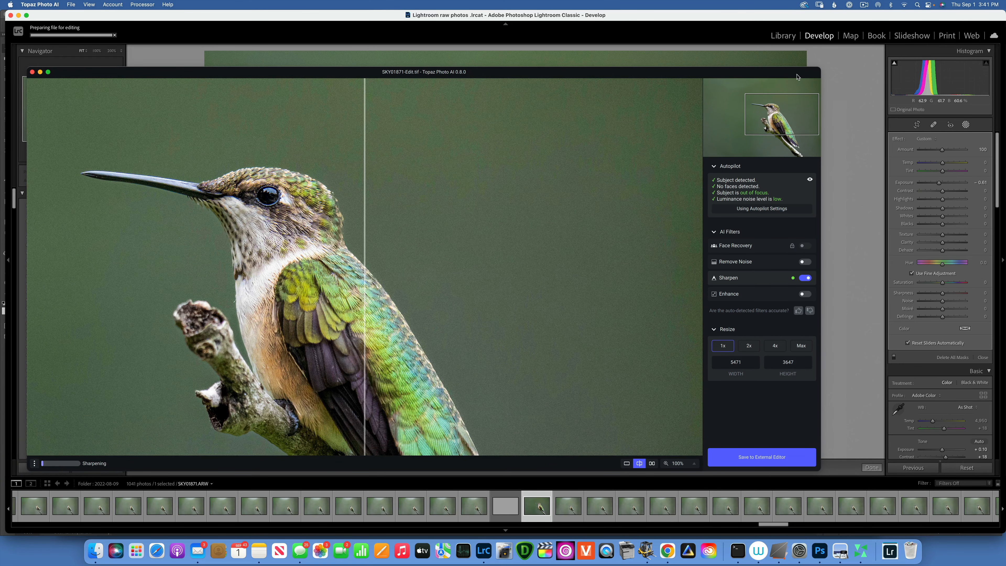
drag(820, 68, 973, 14)
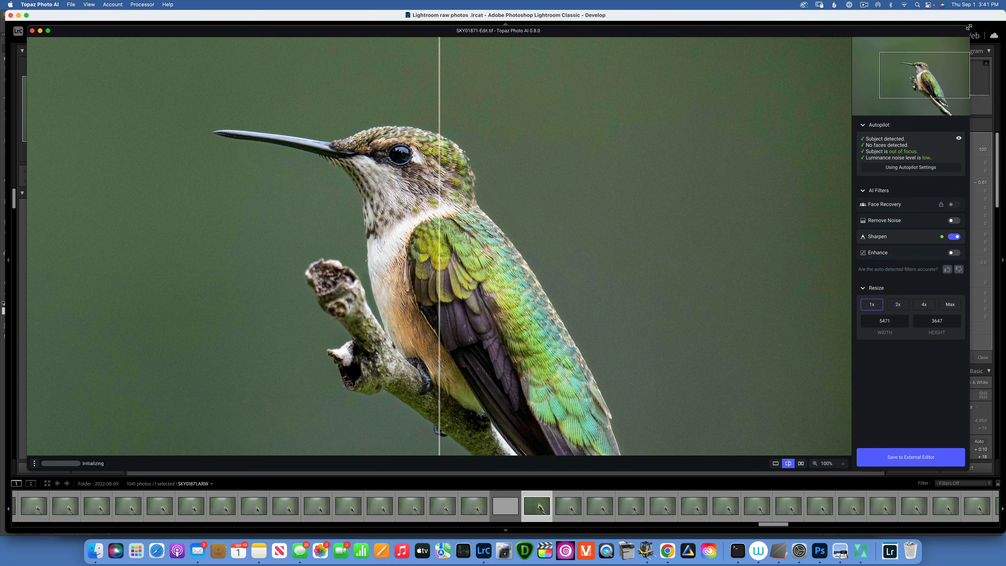
drag(626, 107, 750, 103)
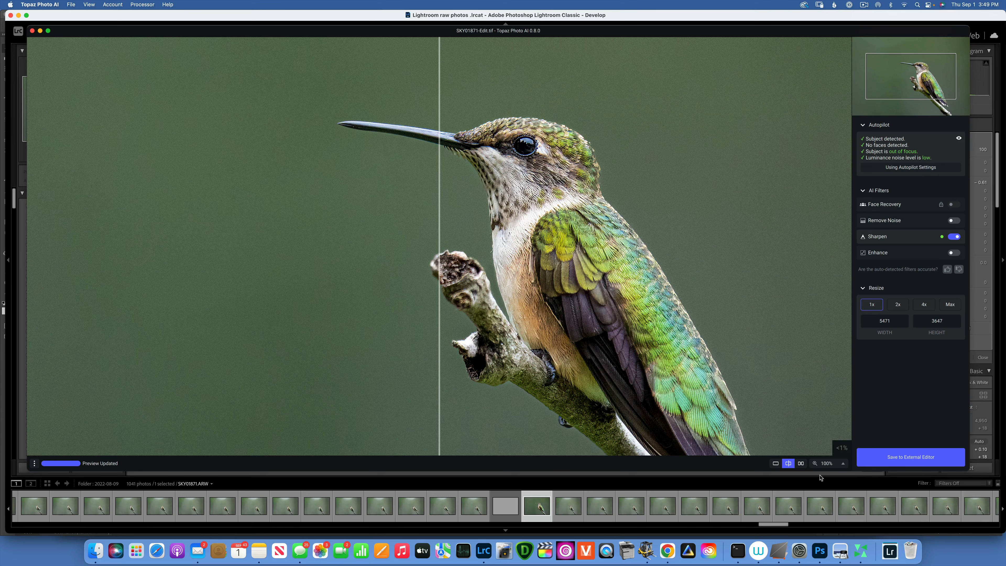
click(833, 463)
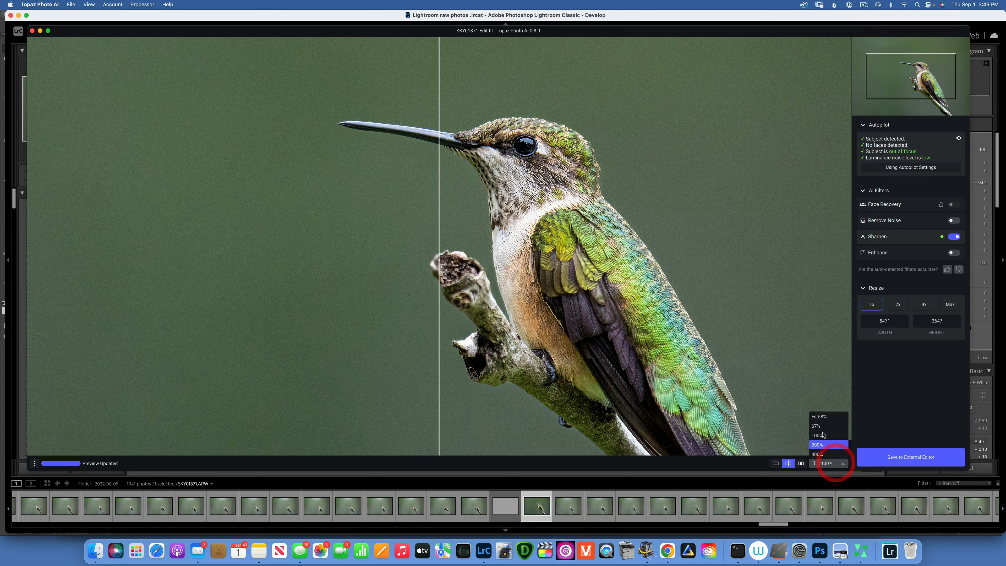
click(827, 416)
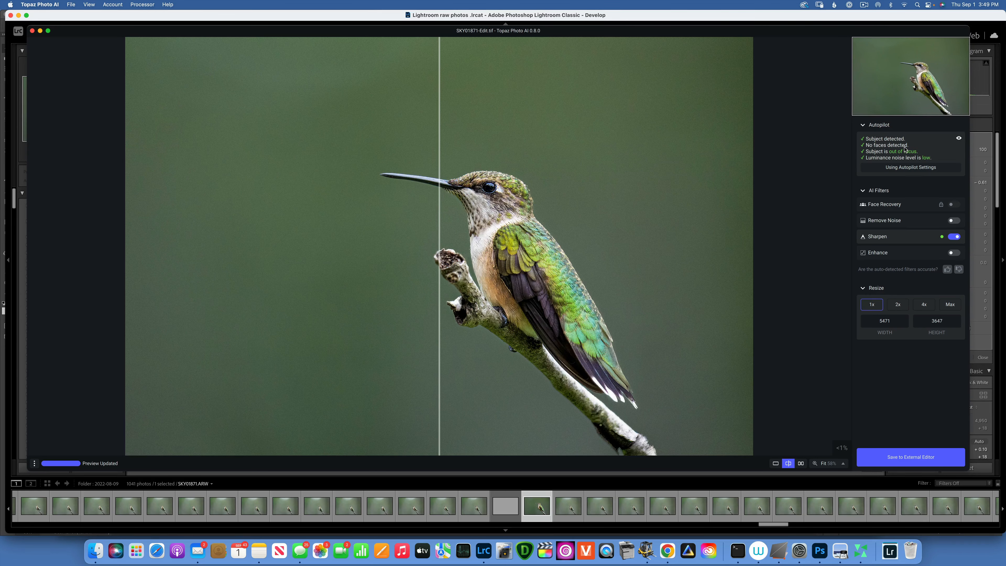
Turn on the Remove Noise filter and preview the photo at 100%.
click(953, 221)
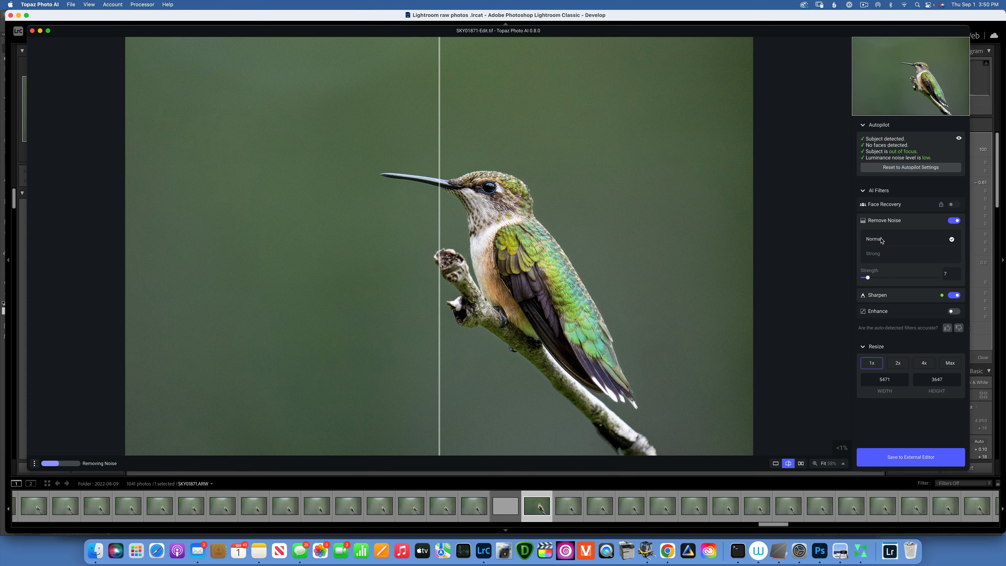
click(833, 464)
click(822, 435)
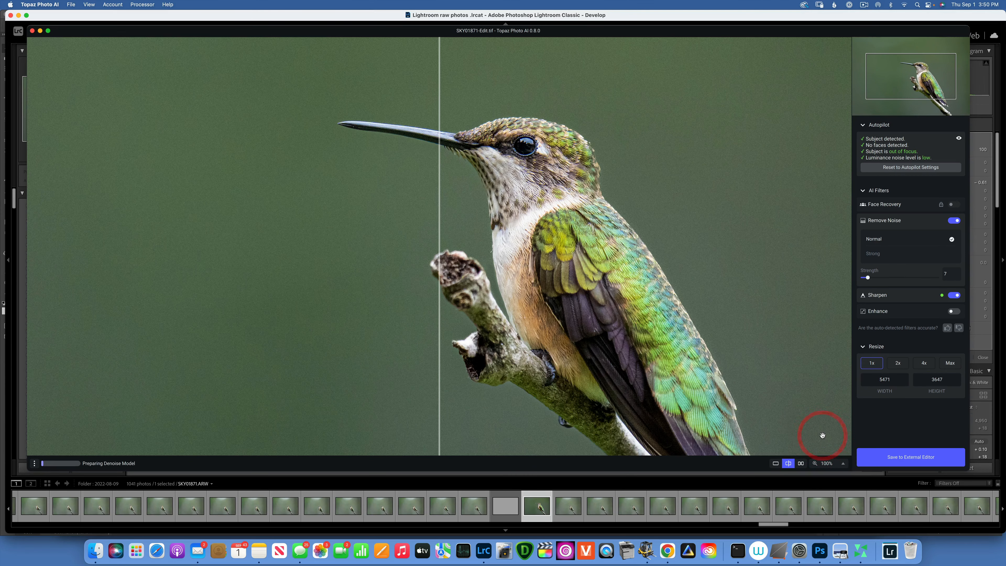
Keep Sharpen on Lens Blur and set its strength to 18.
drag(528, 183, 544, 242)
drag(440, 149, 386, 159)
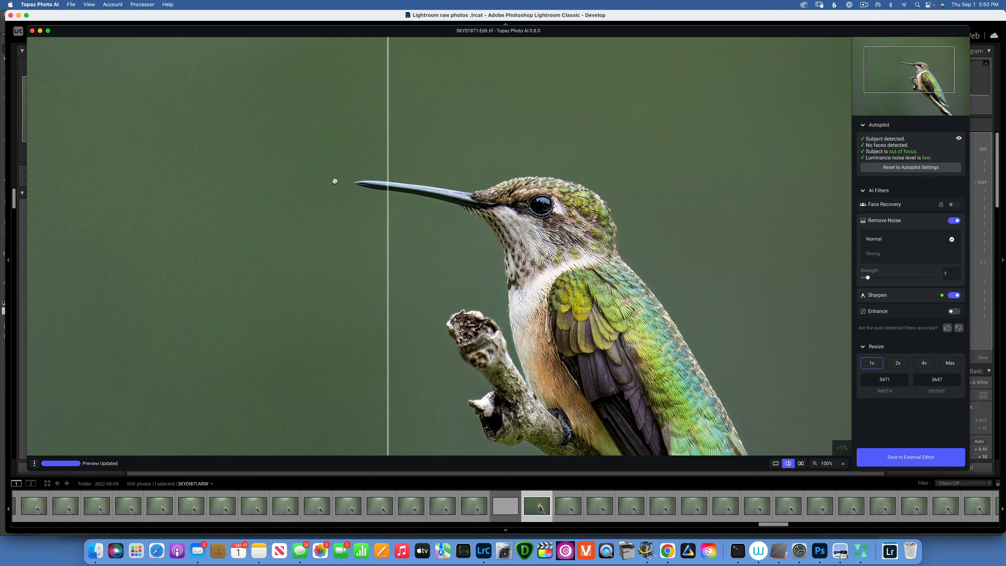
click(892, 296)
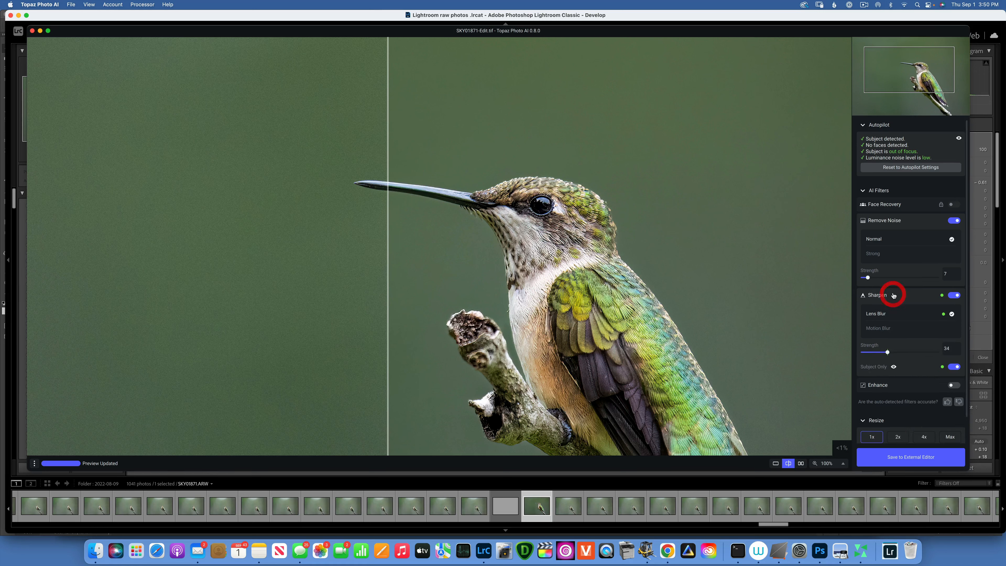
click(885, 328)
click(876, 313)
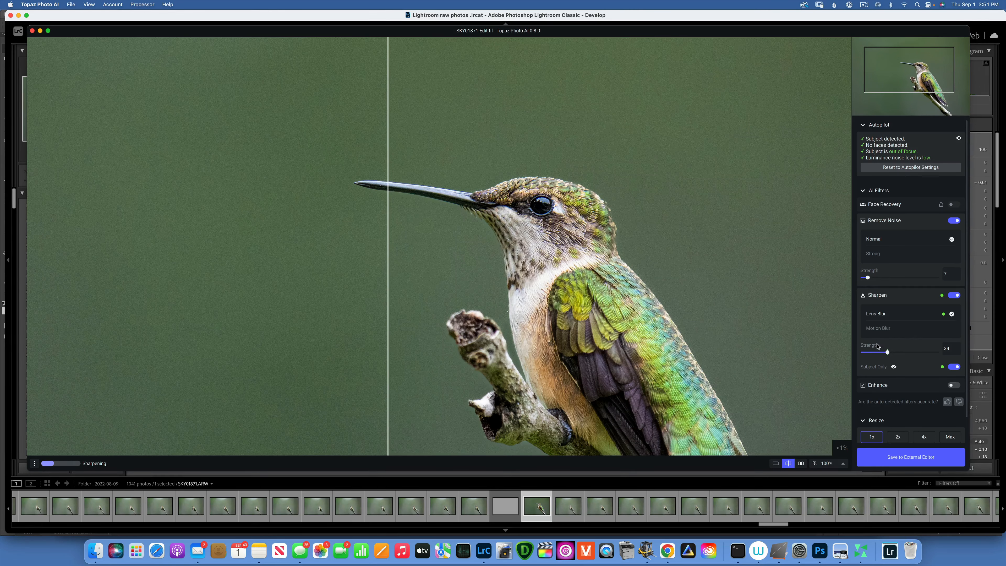
drag(887, 352, 874, 351)
click(875, 352)
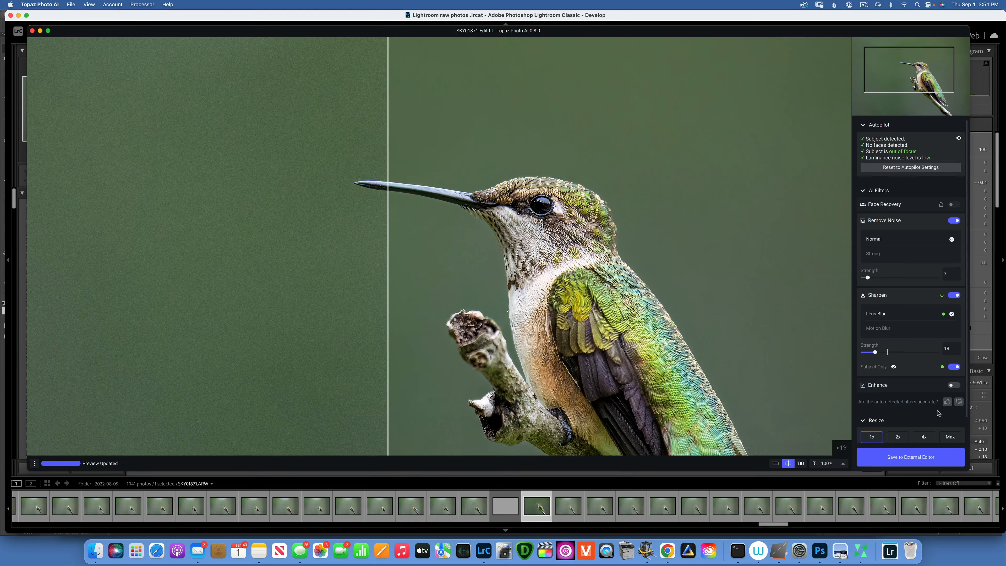
Compare the original and processed hummingbird in single, split and side-by-side previews, then return to the single view.
scroll(938, 411, down, 3)
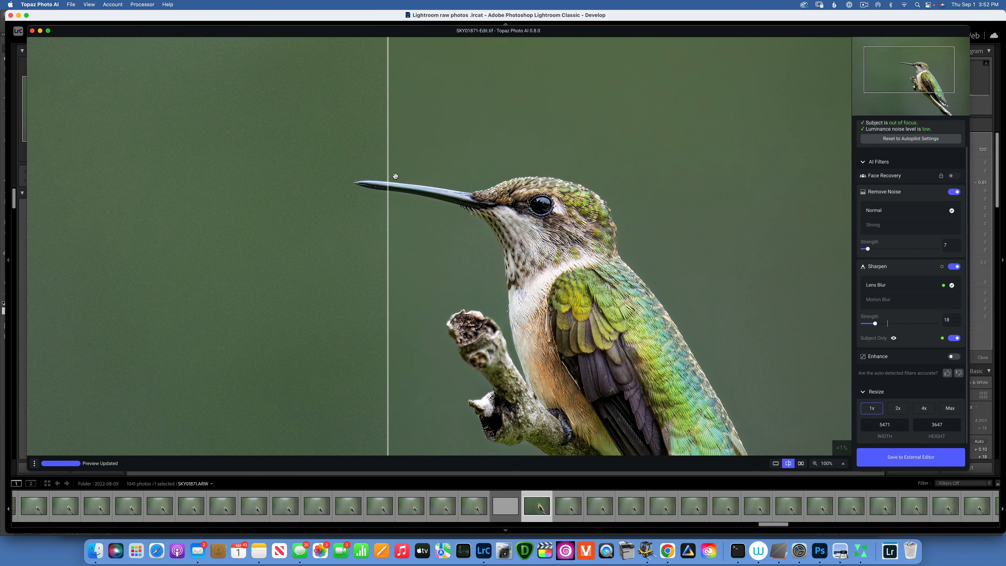
click(777, 463)
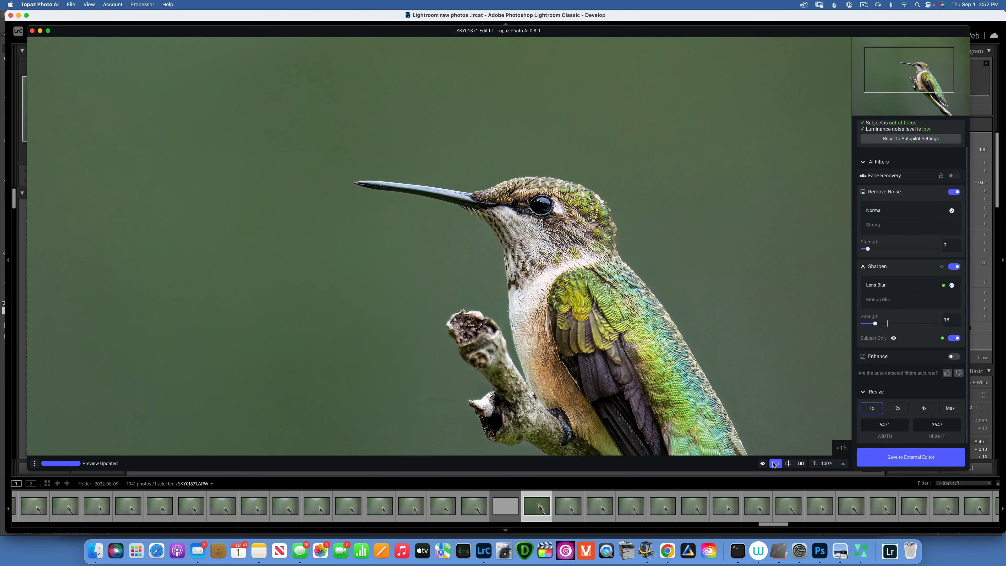
click(775, 462)
click(788, 463)
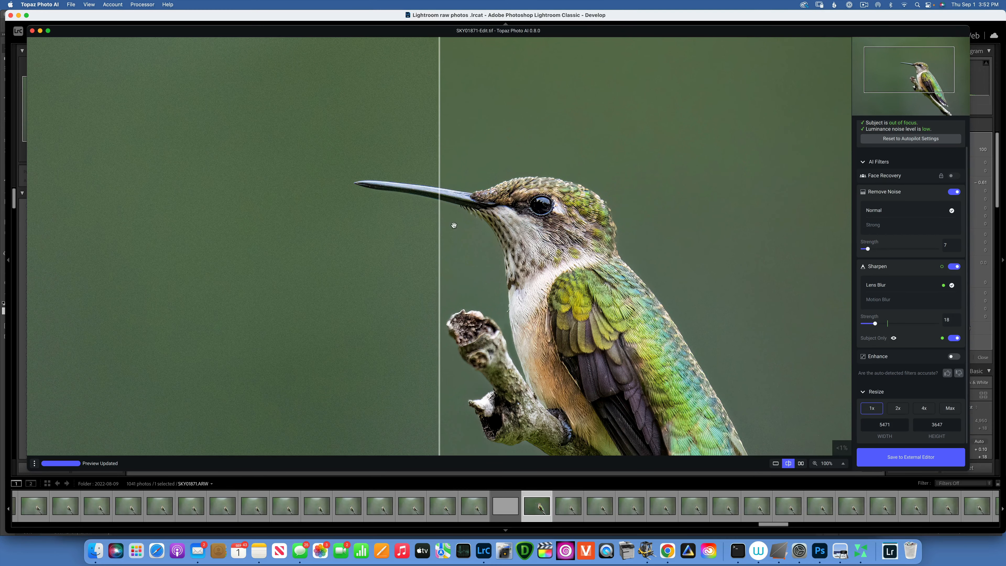
drag(439, 226, 381, 206)
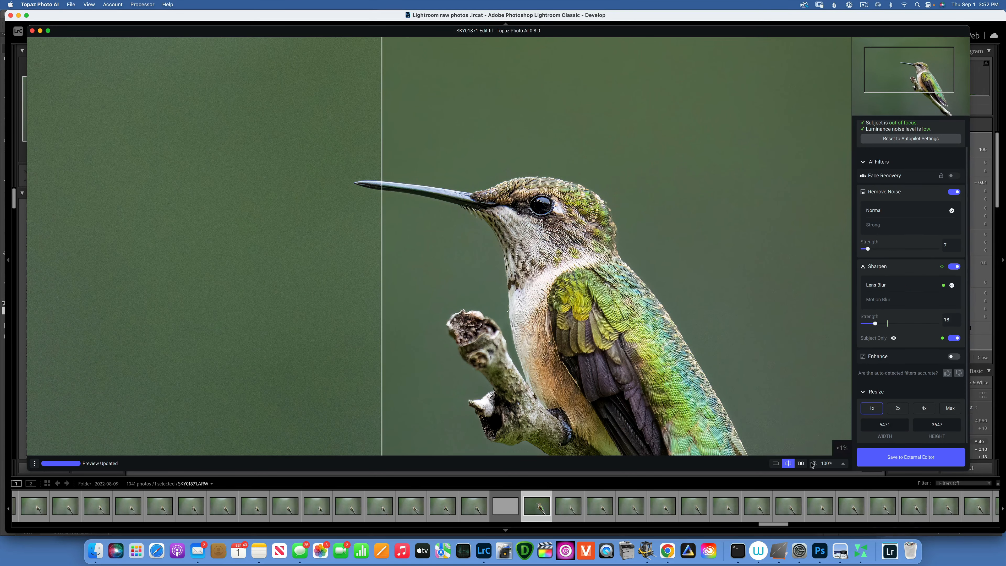
click(798, 464)
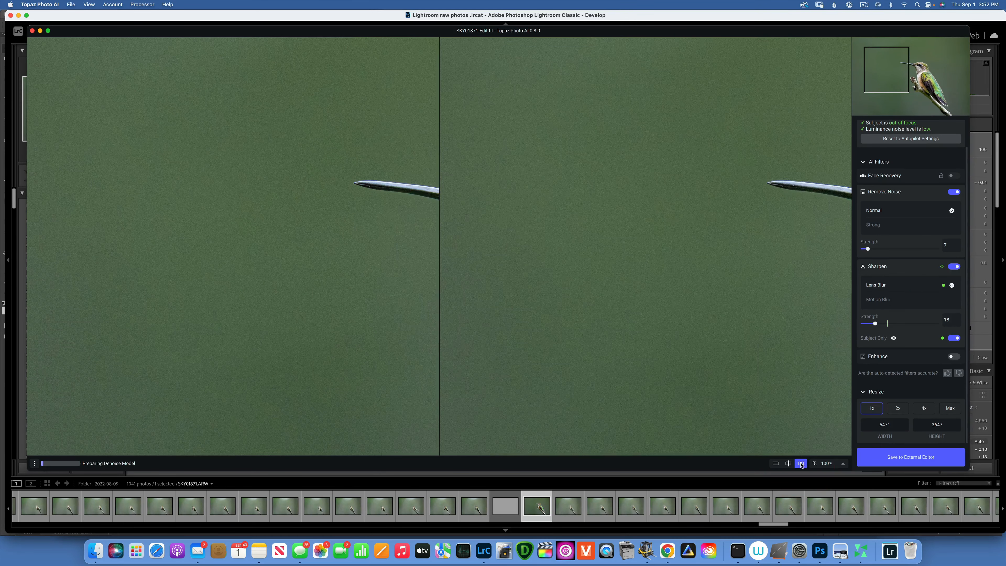
drag(896, 69, 921, 73)
click(922, 72)
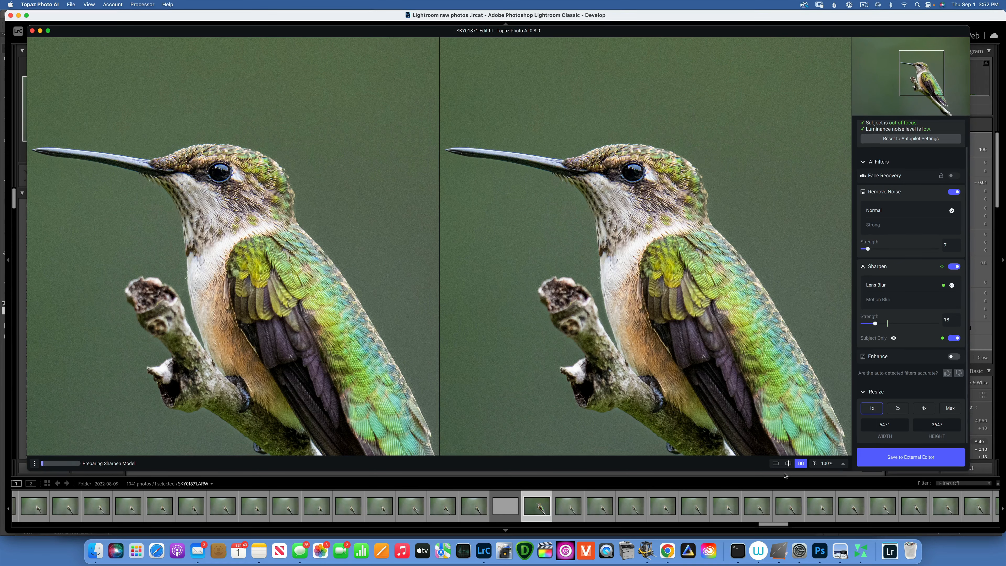
click(775, 463)
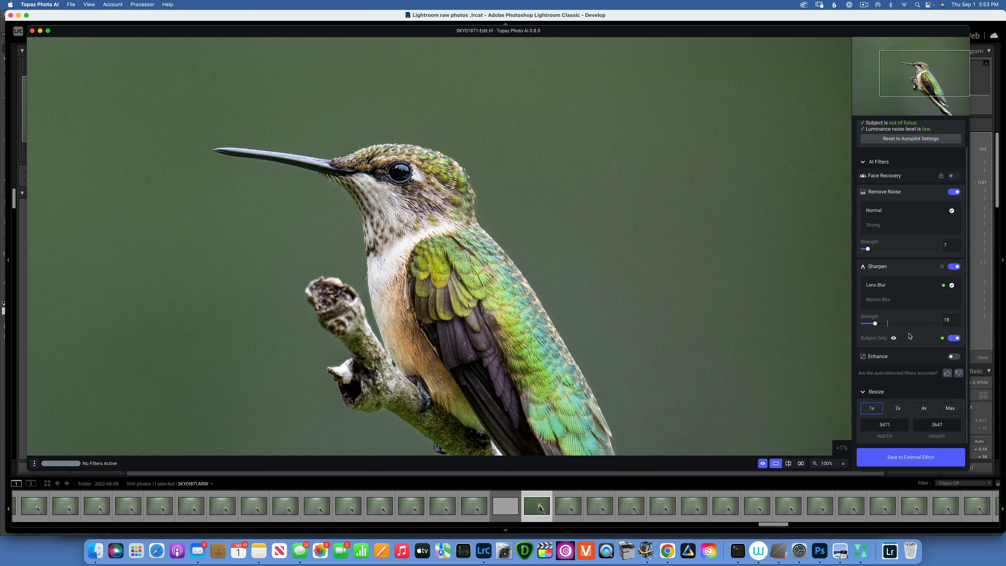
Inspect the Subject Only mask overlay for sharpening and toggle Subject Only off and back on.
click(893, 337)
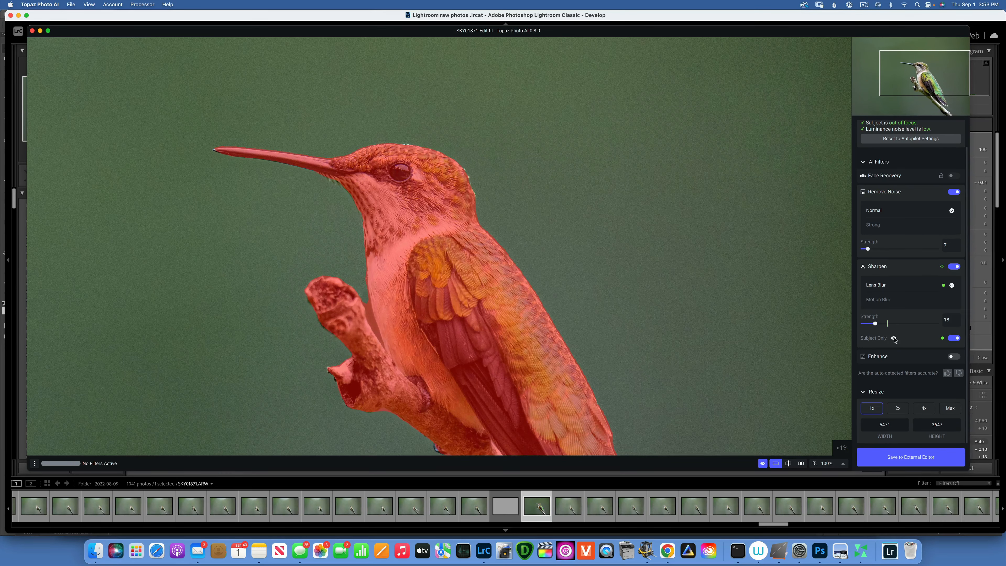
click(894, 339)
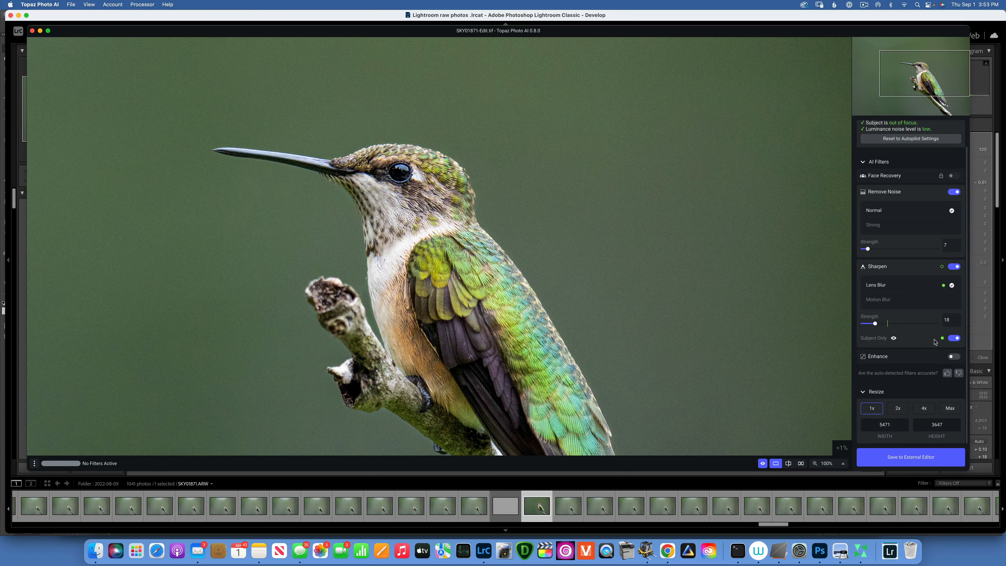
click(949, 339)
click(955, 338)
click(893, 338)
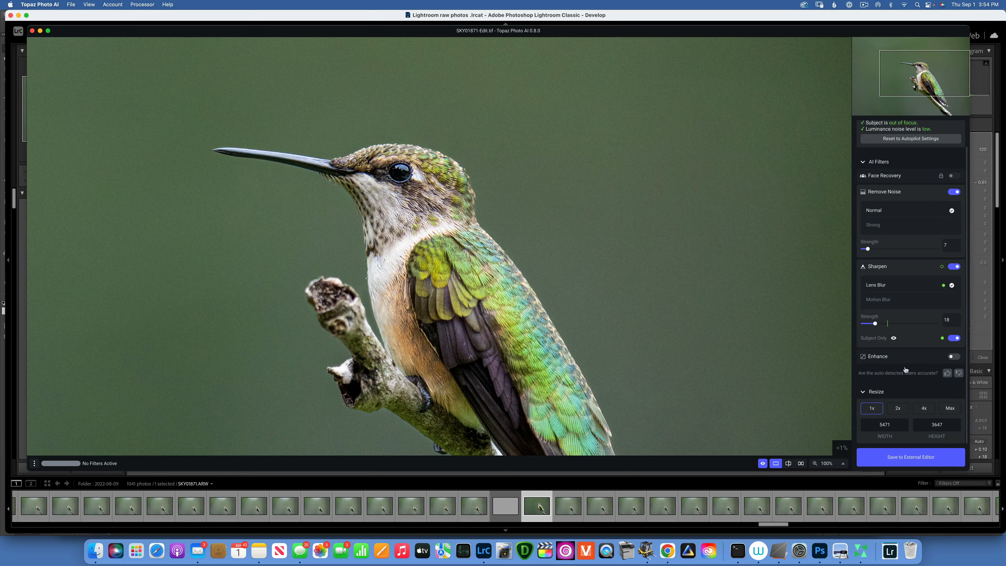
Save the processed photo back to Lightroom Classic and inspect the hummingbird at 100%.
click(910, 458)
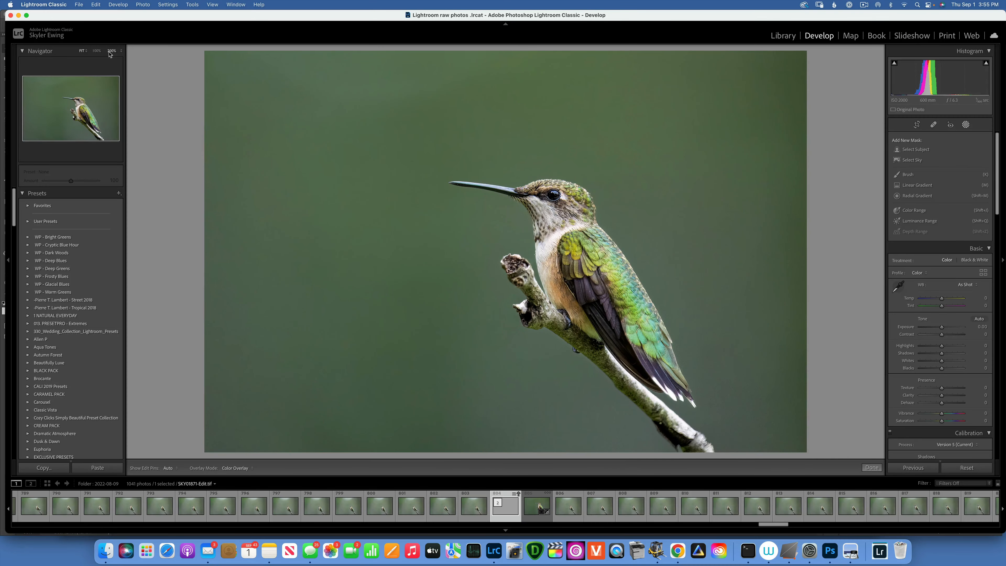
click(97, 51)
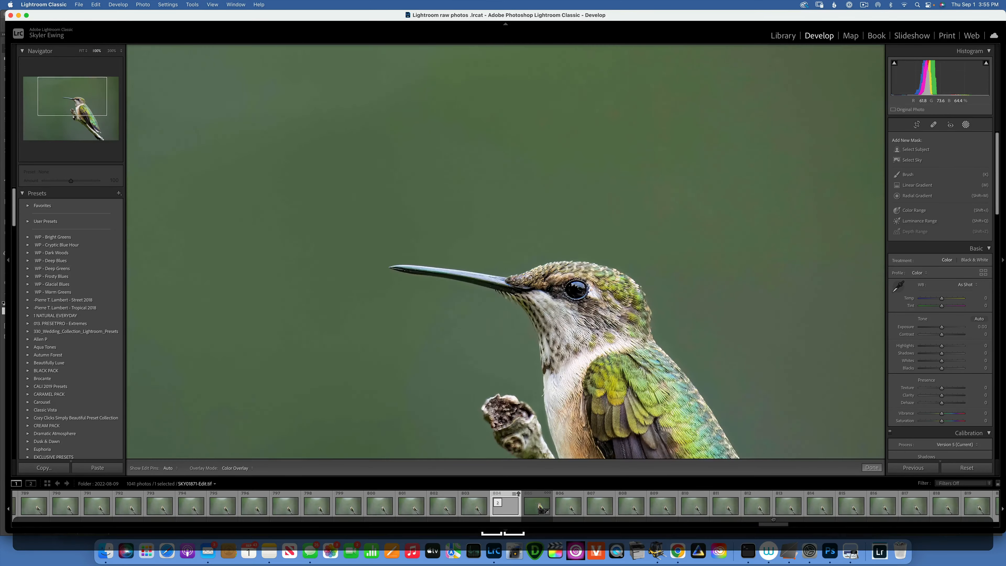
drag(774, 519, 768, 410)
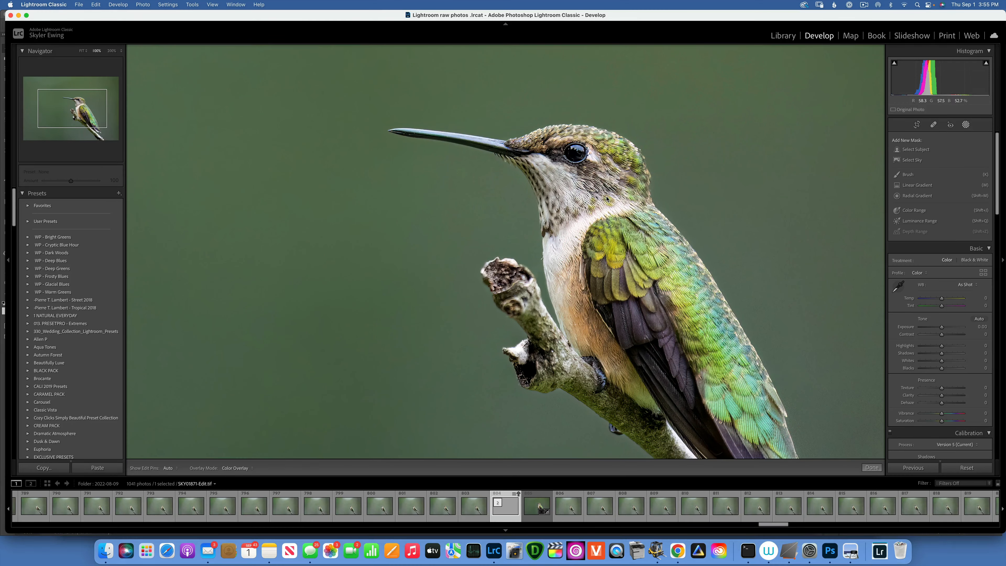
Reset all Develop edits on the original SKY01871.ARW and bring its hummingbird into view.
click(535, 507)
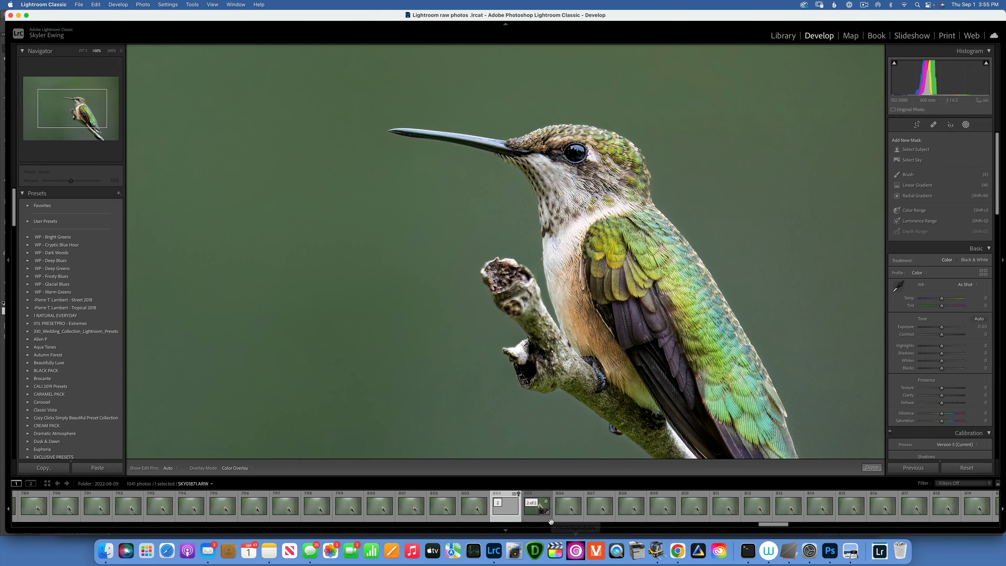
click(535, 508)
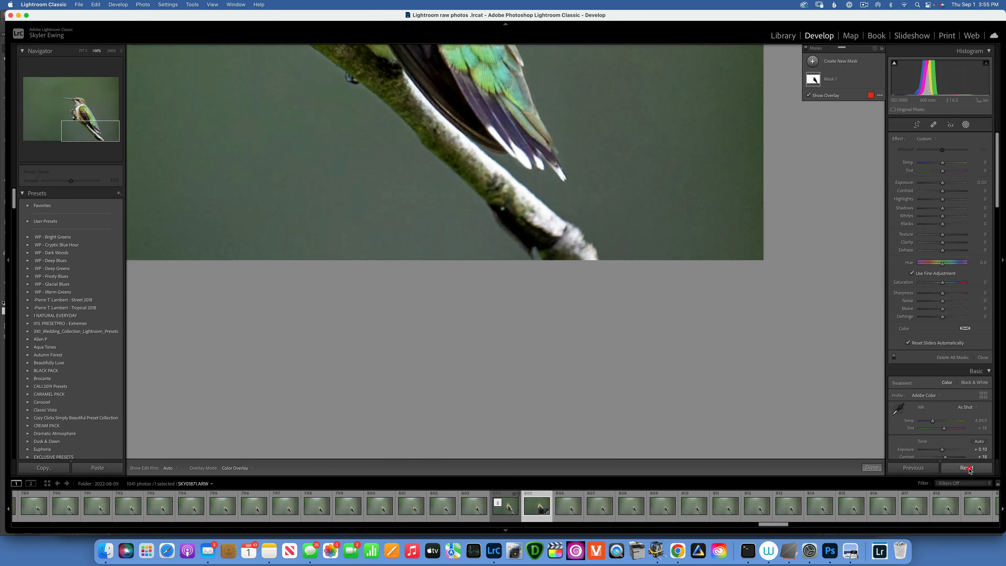
click(966, 468)
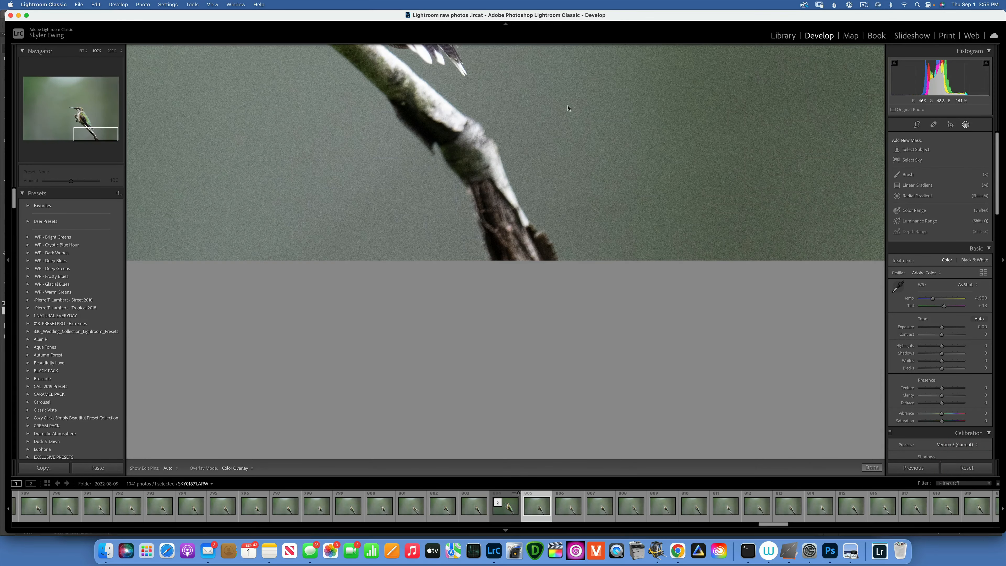
drag(594, 171, 860, 503)
drag(857, 412, 953, 544)
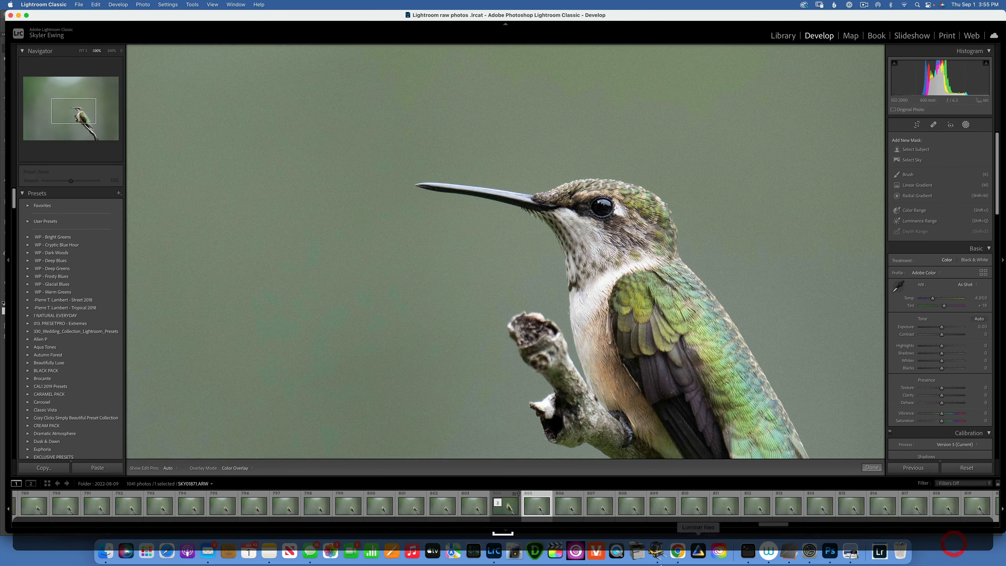
Compare the edited SKY01871-Edit.tif with the original raw at 100%, then fit the edited photo in the view.
click(510, 510)
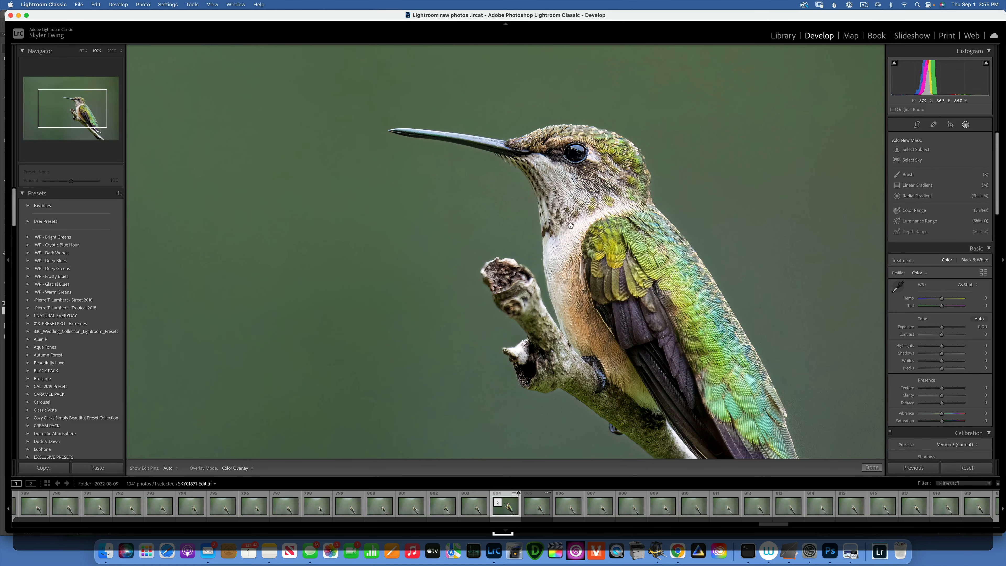
drag(570, 226, 577, 276)
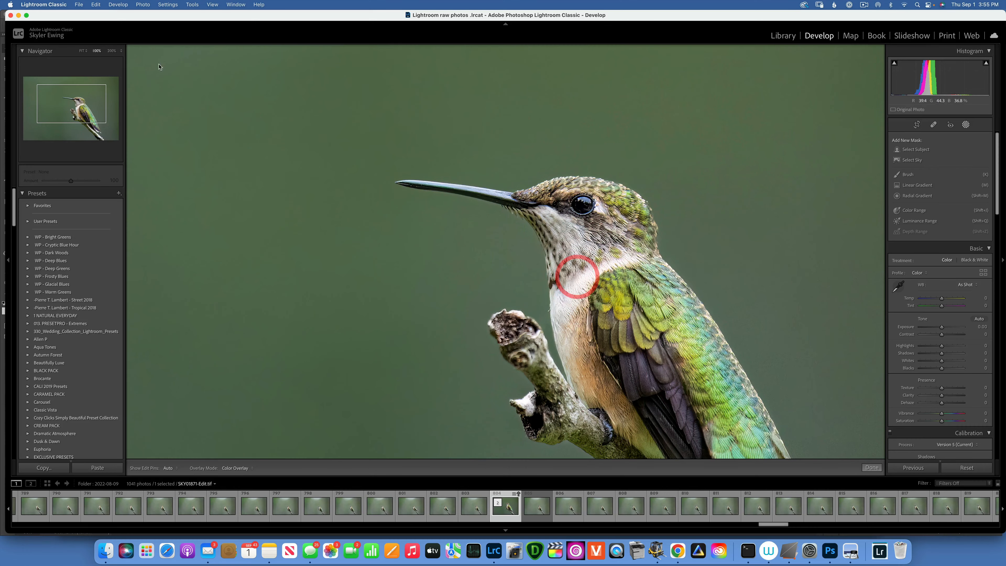
click(538, 506)
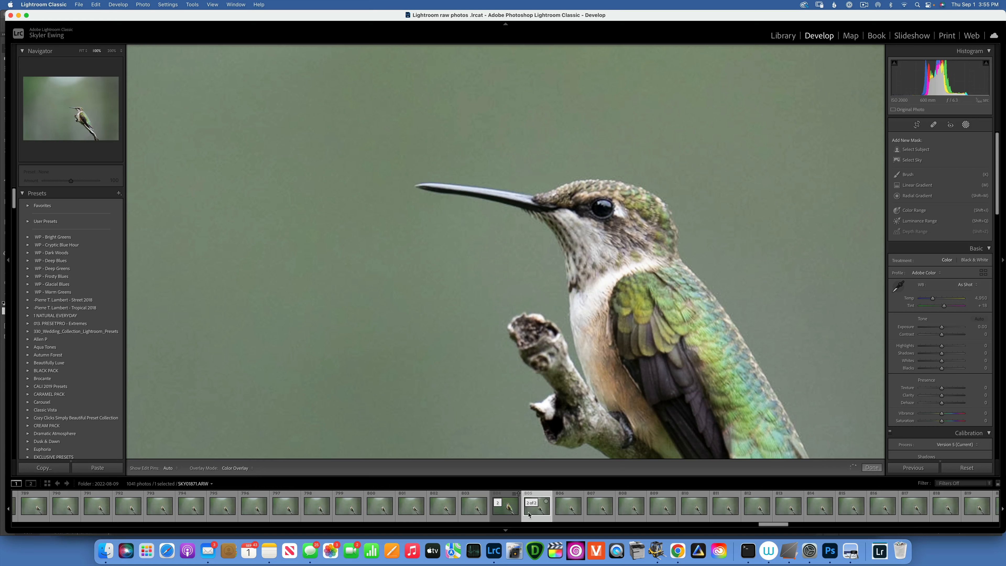
click(510, 508)
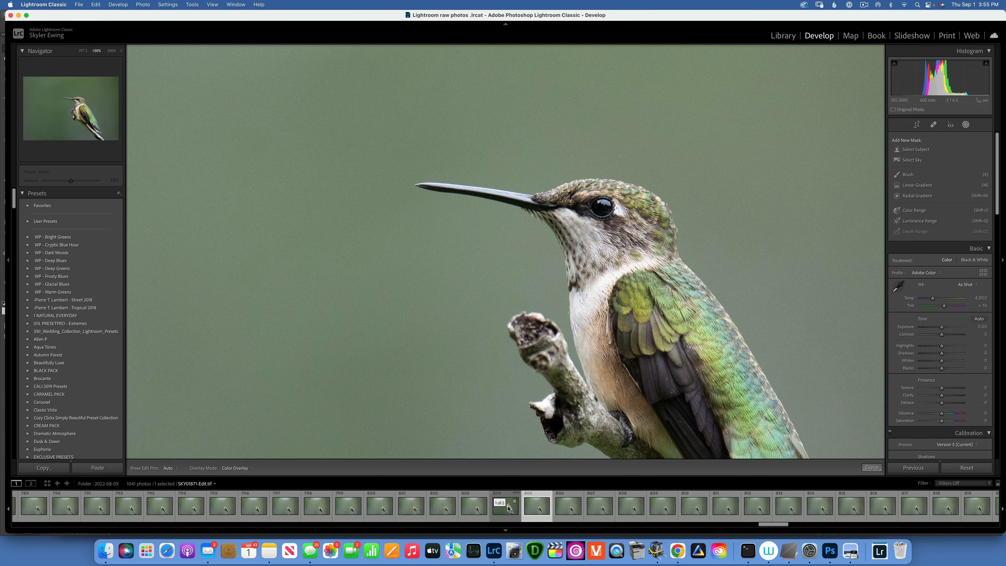
click(508, 508)
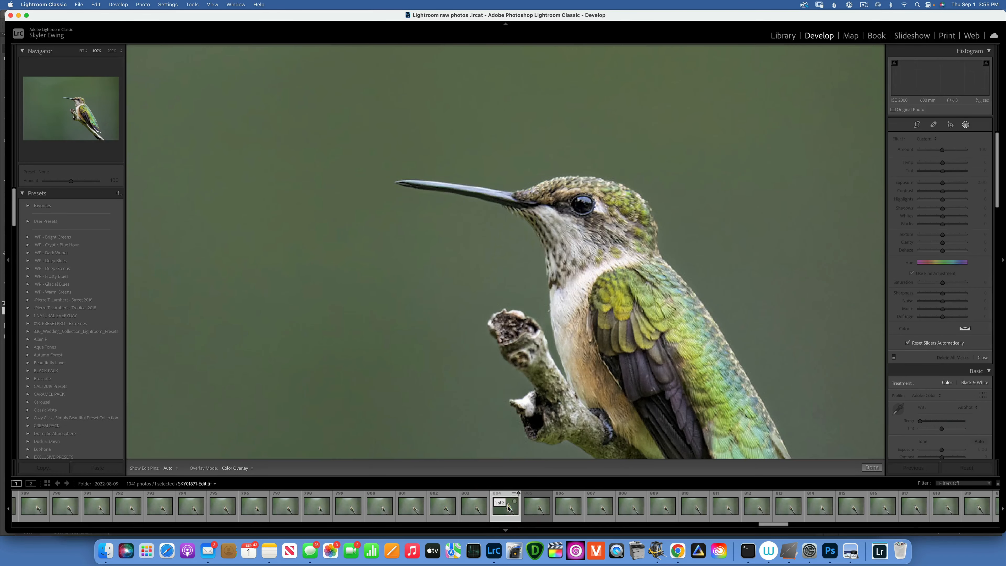
click(82, 51)
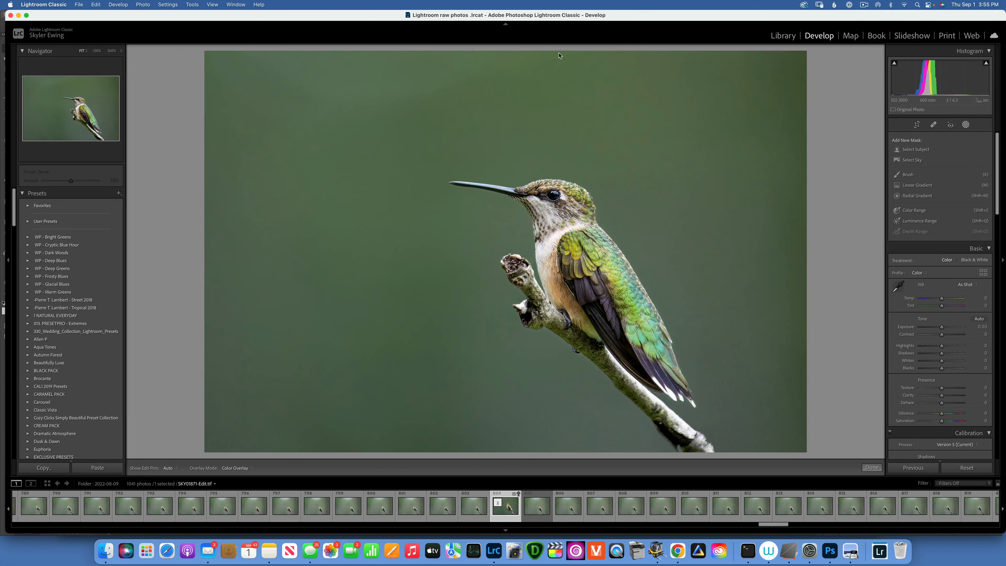